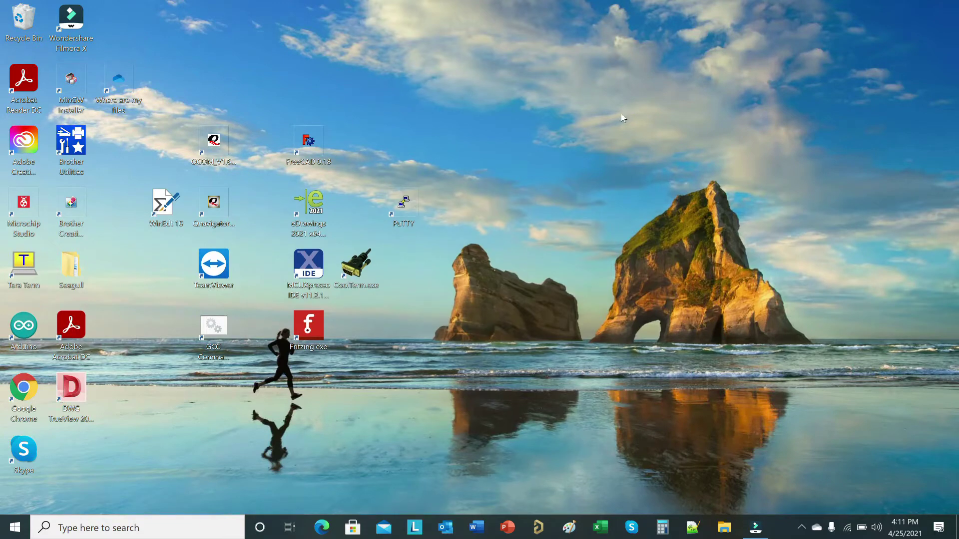
Open Device Manager and move its narrowed window clear of the desktop shortcuts
left_click(156, 524)
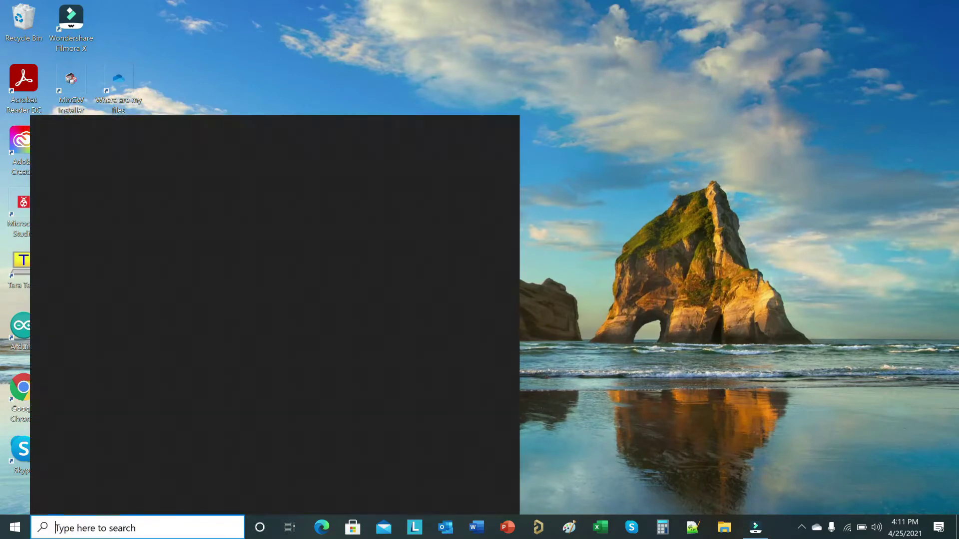
type("Device")
key("Return")
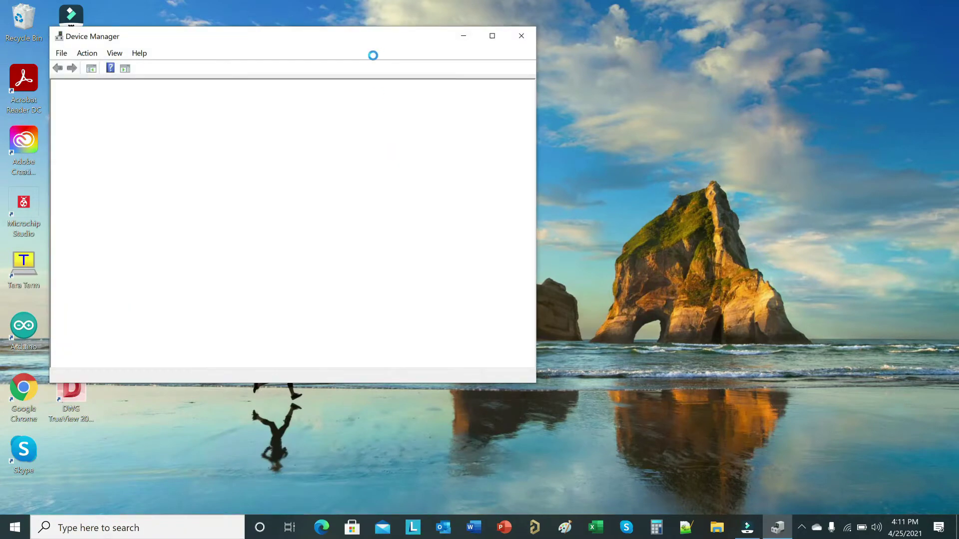
left_click_drag(364, 40, 732, 41)
left_click_drag(890, 113, 641, 119)
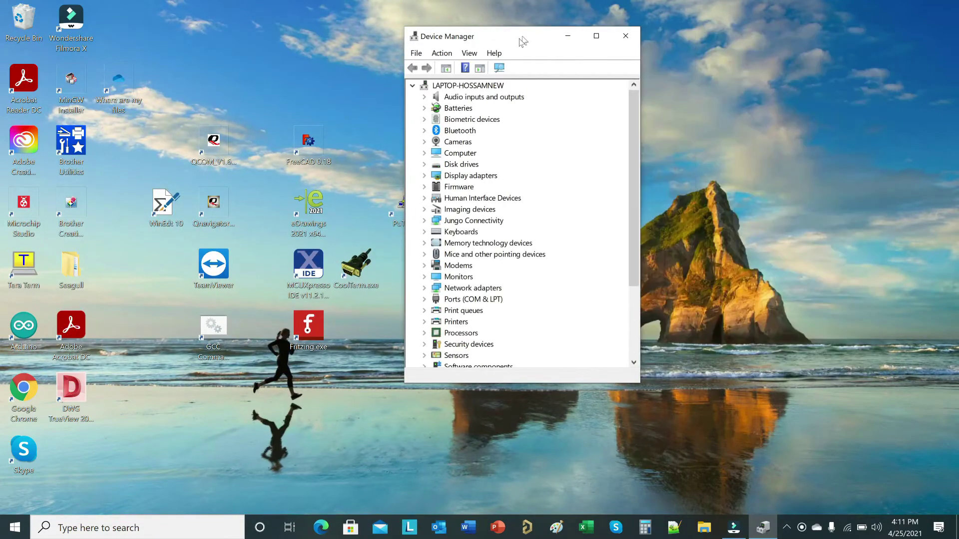
left_click_drag(521, 40, 778, 33)
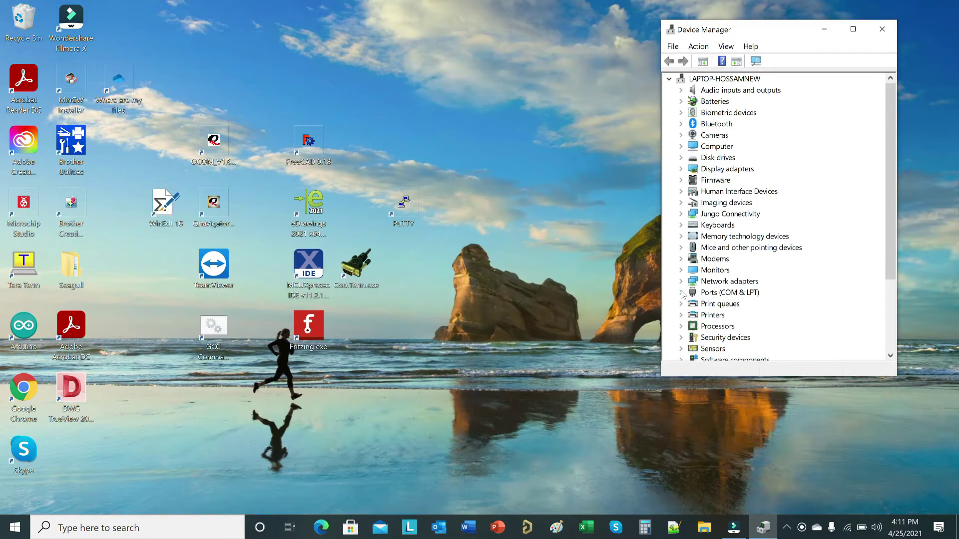
Examine the Quectel entries under Ports (COM & LPT) and Modems to identify the AT port, then collapse the ports group
left_click(682, 293)
left_click(782, 316)
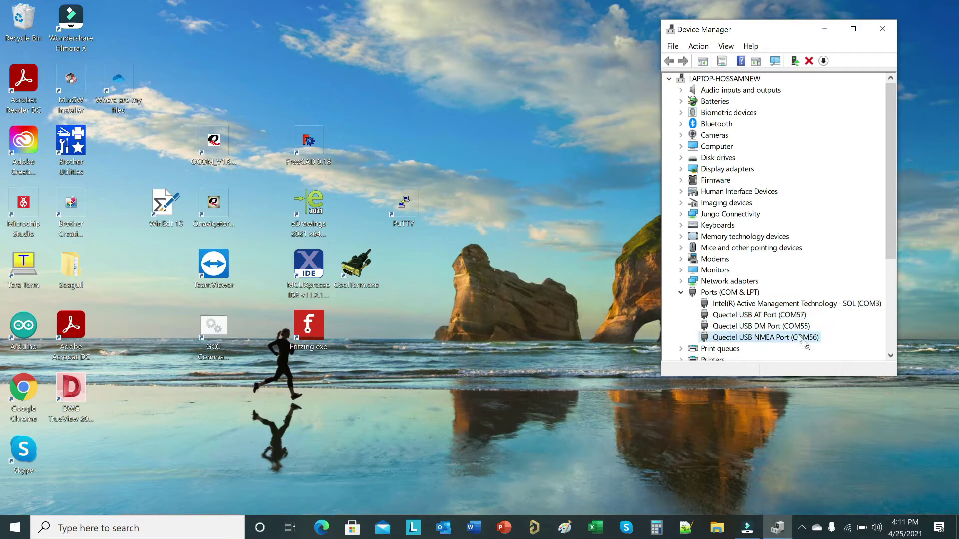
left_click(682, 259)
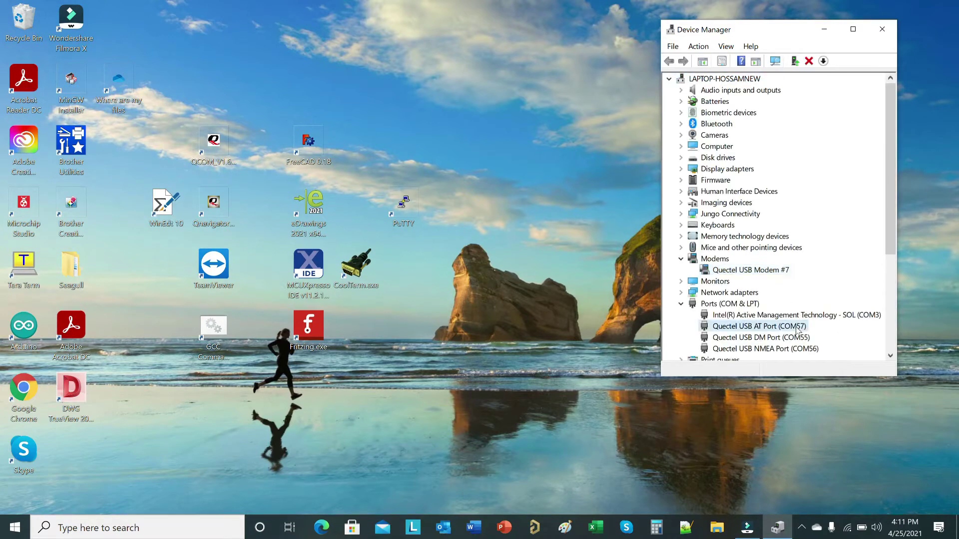
left_click(681, 304)
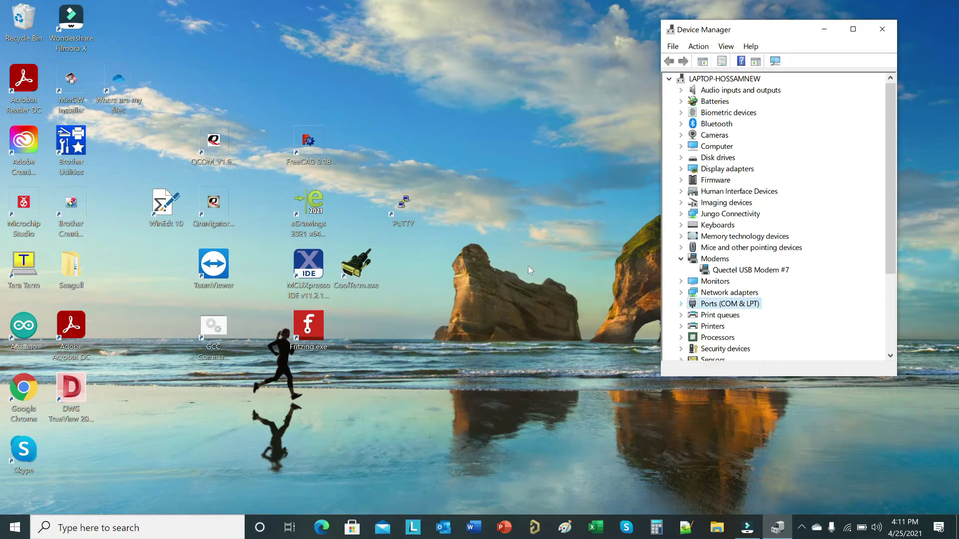
Launch QCOM_V1.6 and arrange its window beside Device Manager without overlap
left_click(222, 163)
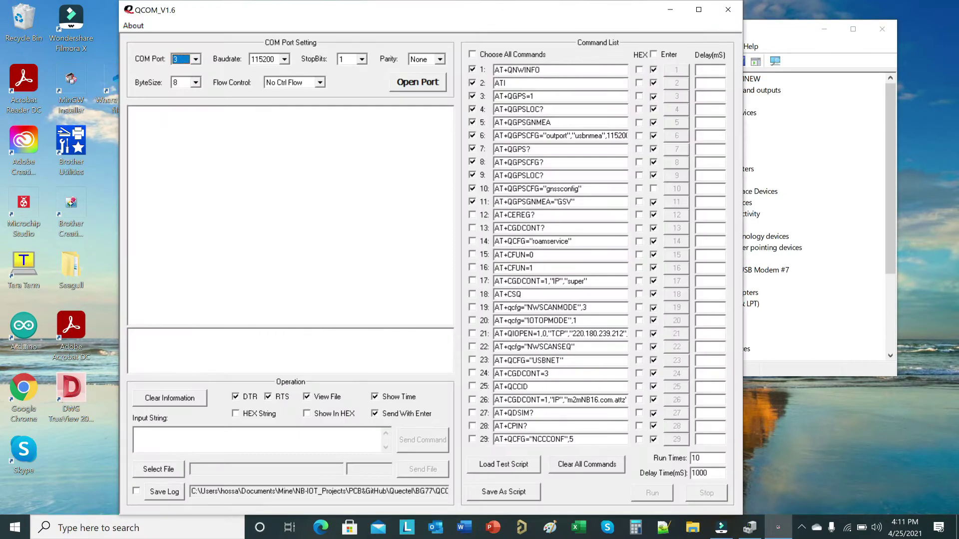
left_click_drag(527, 14, 467, 14)
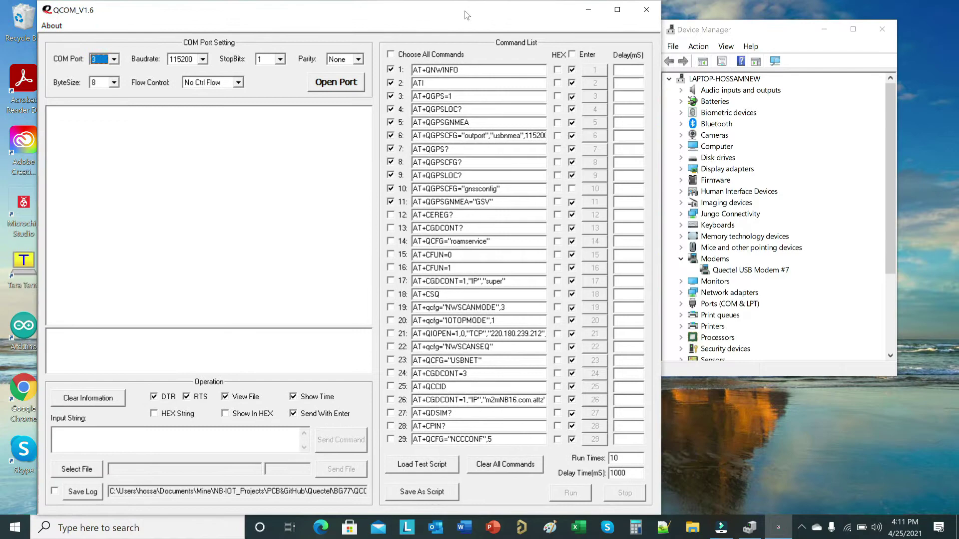
left_click_drag(753, 33, 780, 27)
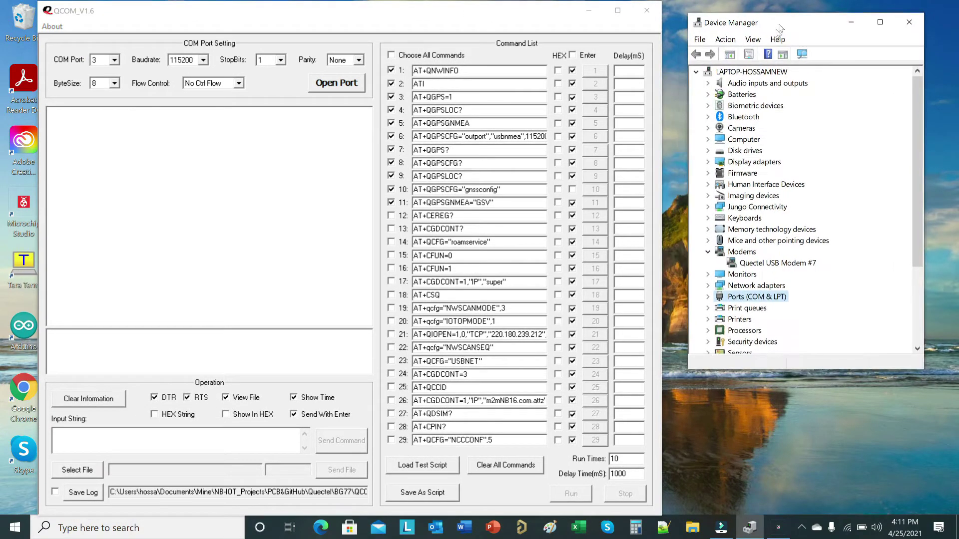
Open COM port 57 in QCOM at 115200 baud and close Device Manager
left_click(115, 61)
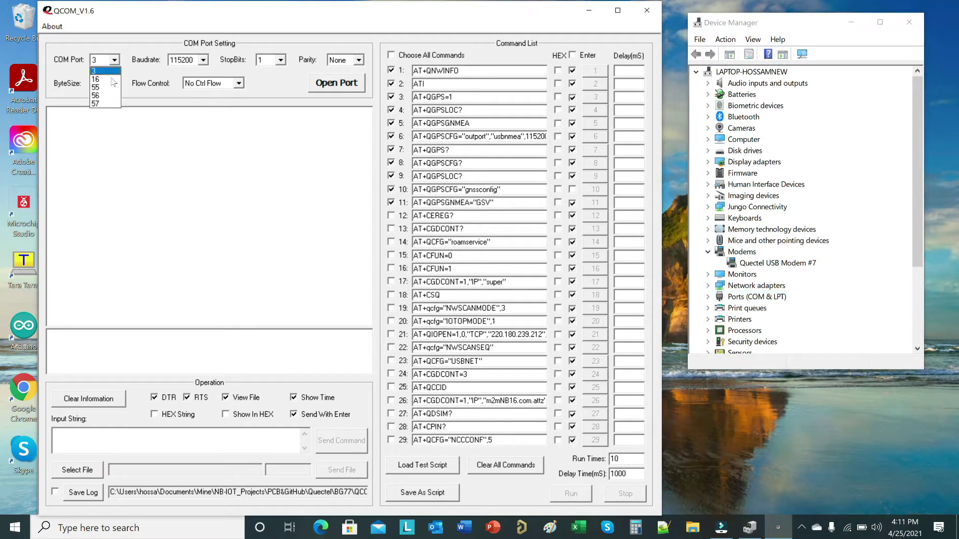
left_click(344, 85)
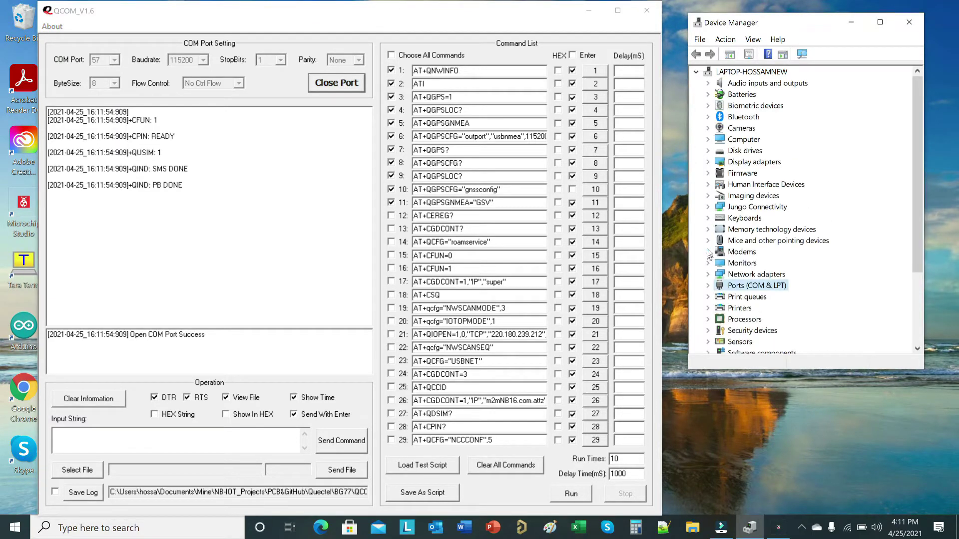
left_click(802, 55)
left_click(913, 23)
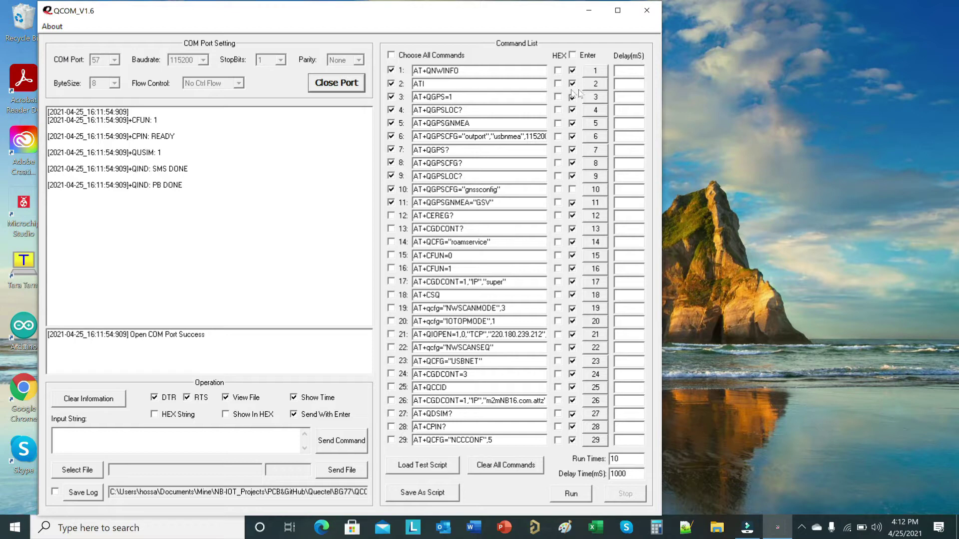
Send the ATI command and highlight the module's model and firmware revision in the response
double_click(418, 83)
left_click(596, 85)
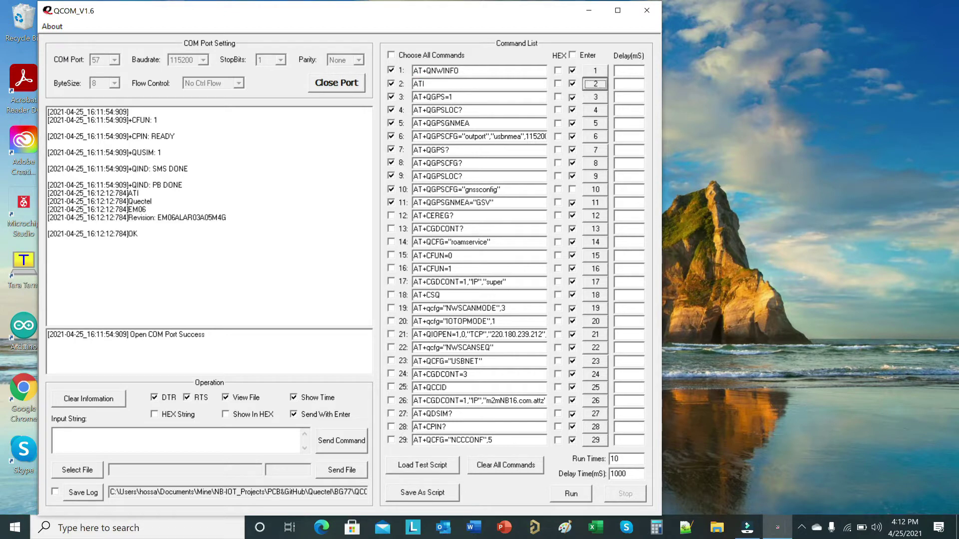
double_click(137, 209)
double_click(212, 218)
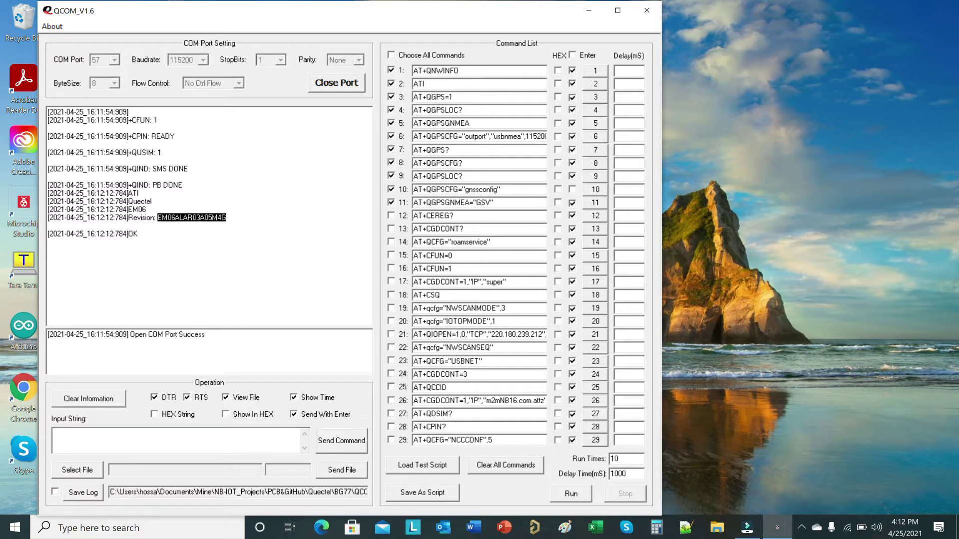
Send AT+QDSIM? to query the active SIM slot and highlight the slot number in the response
left_click(459, 414)
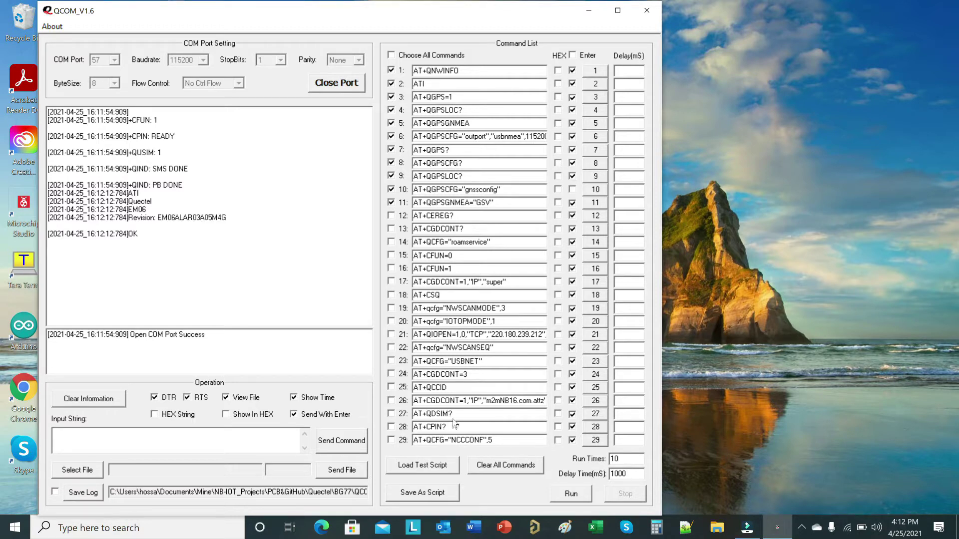
left_click_drag(453, 413, 414, 413)
left_click(596, 417)
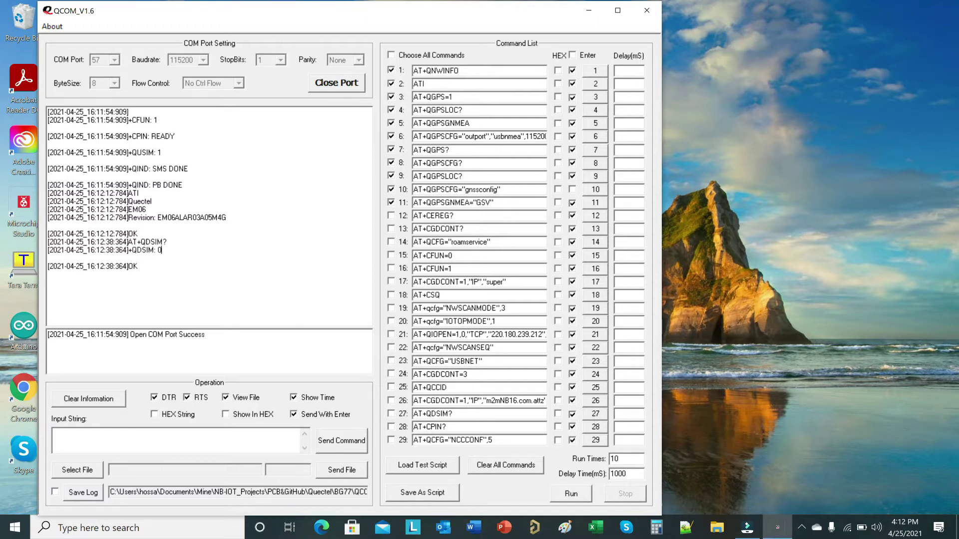
double_click(159, 250)
Send AT+QCCID to read the SIM's ICCID and highlight the returned number
left_click_drag(448, 388, 422, 388)
double_click(422, 388)
left_click(596, 388)
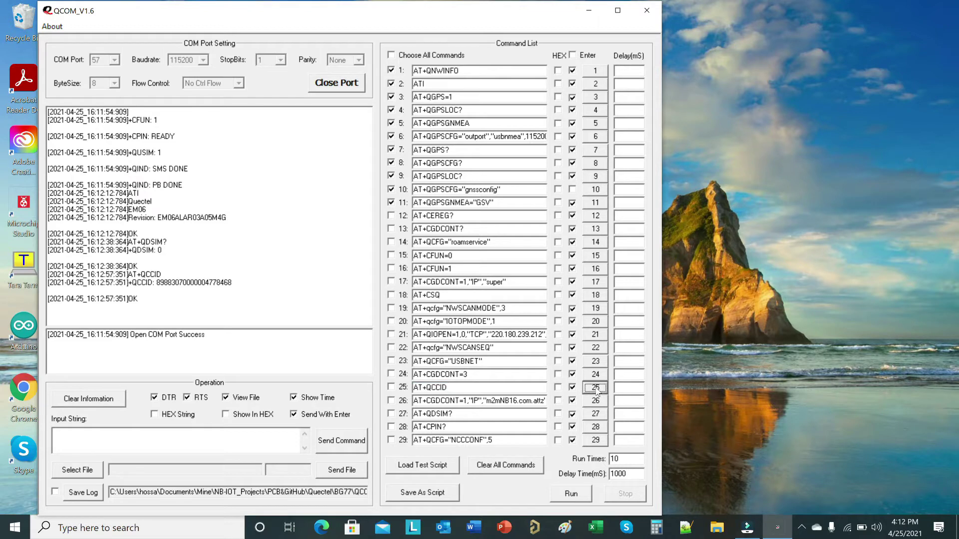
left_click_drag(231, 282, 157, 283)
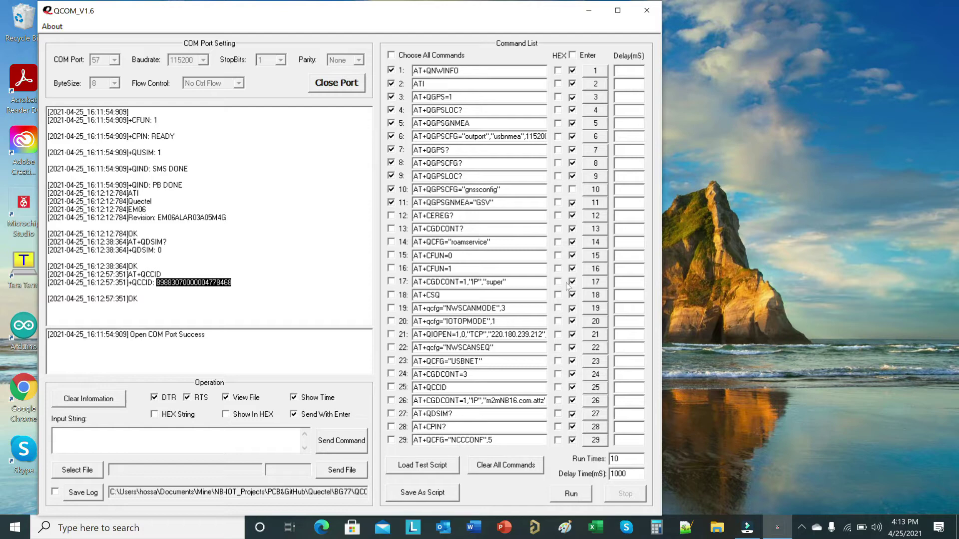
List the PDP contexts with AT+CGDCONT?, then delete contexts 3, 2 and 1 by sending AT+CGDCONT=3, AT+CGDCONT=2 and AT+CGDCONT=1
left_click(595, 228)
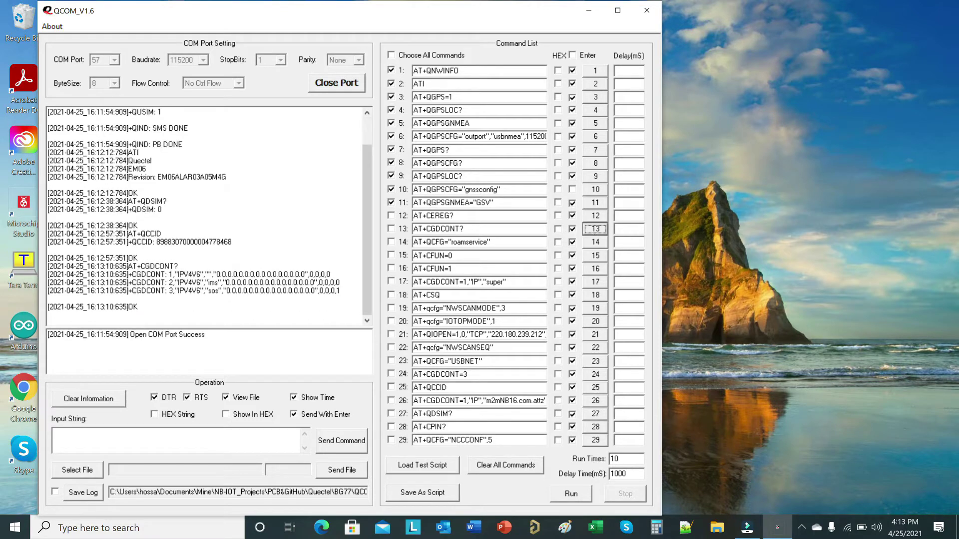
mouse_move(47, 298)
left_mouse_down()
mouse_move(318, 290)
mouse_move(55, 274)
mouse_move(48, 298)
left_mouse_up()
left_click_drag(467, 375, 407, 376)
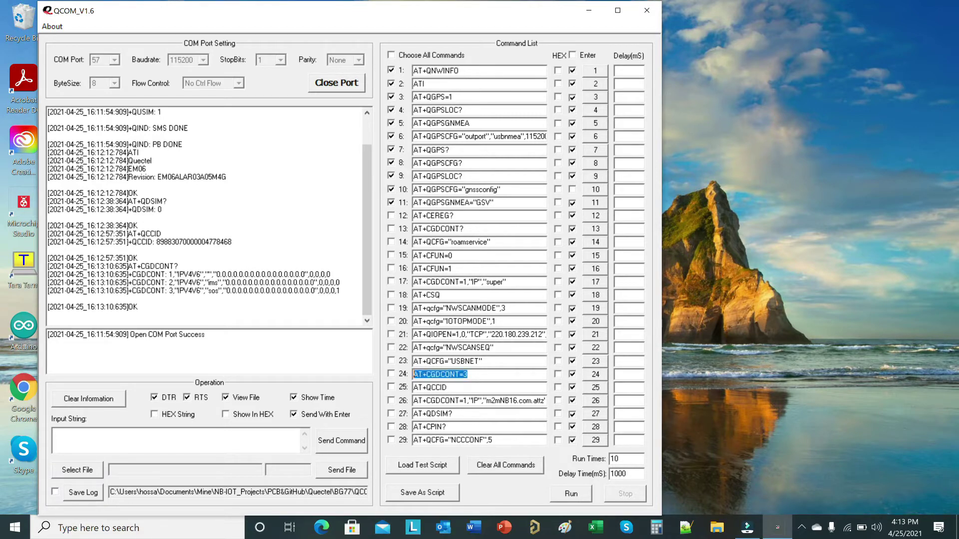
left_click(467, 374)
left_click(591, 376)
key("BackSpace")
type("2")
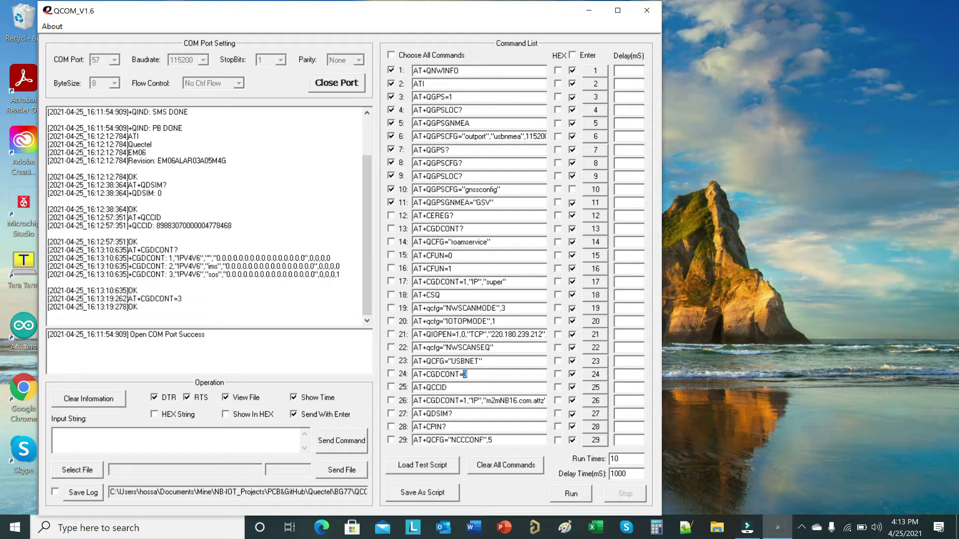
left_click(590, 376)
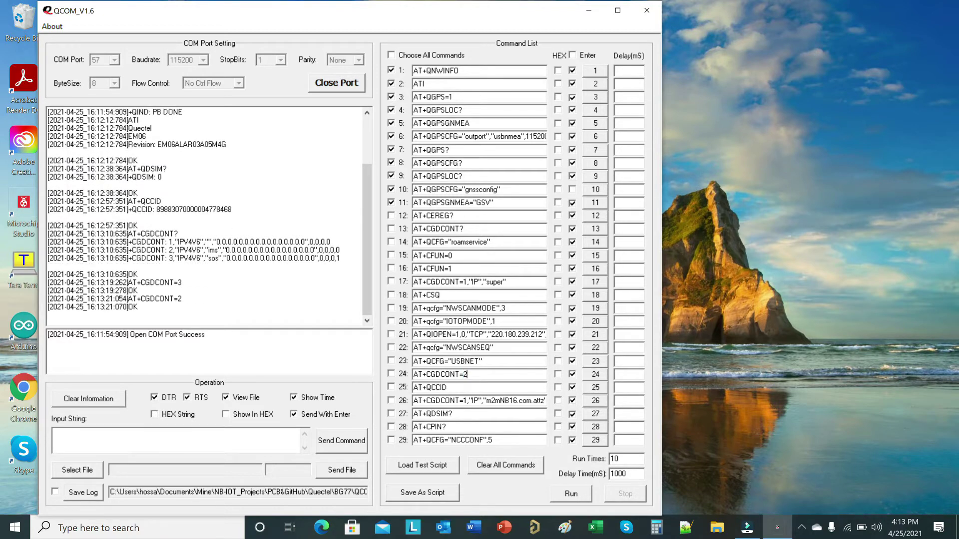
key("BackSpace")
type("1")
left_click(594, 374)
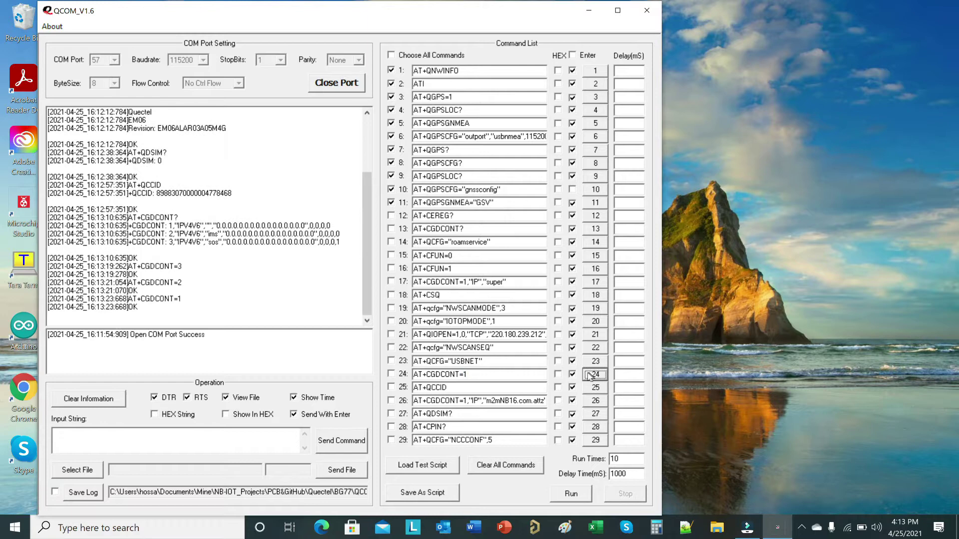
Define PDP context 1 with AT+CGDCONT=1,"IP","super" and check it with AT+CGDCONT?
left_click(463, 282)
double_click(463, 282)
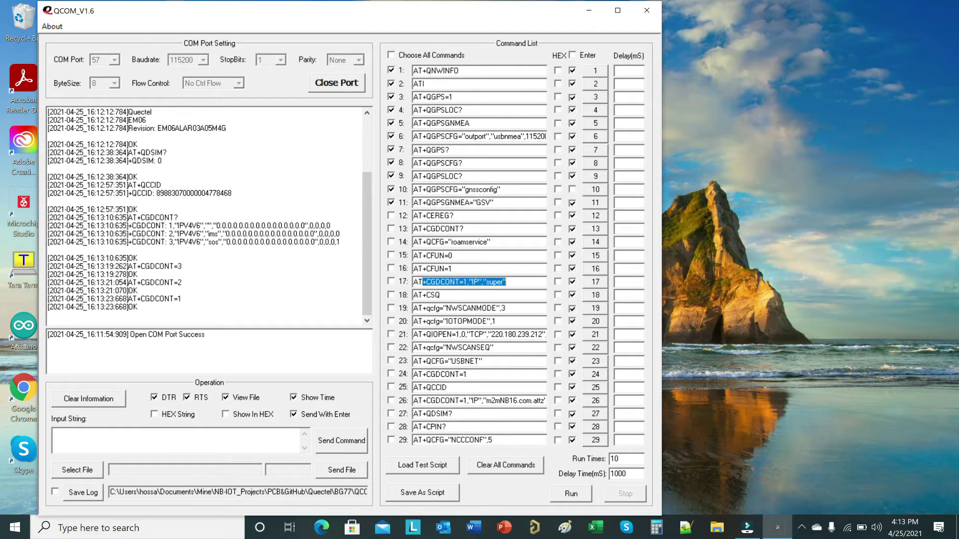
left_click(591, 284)
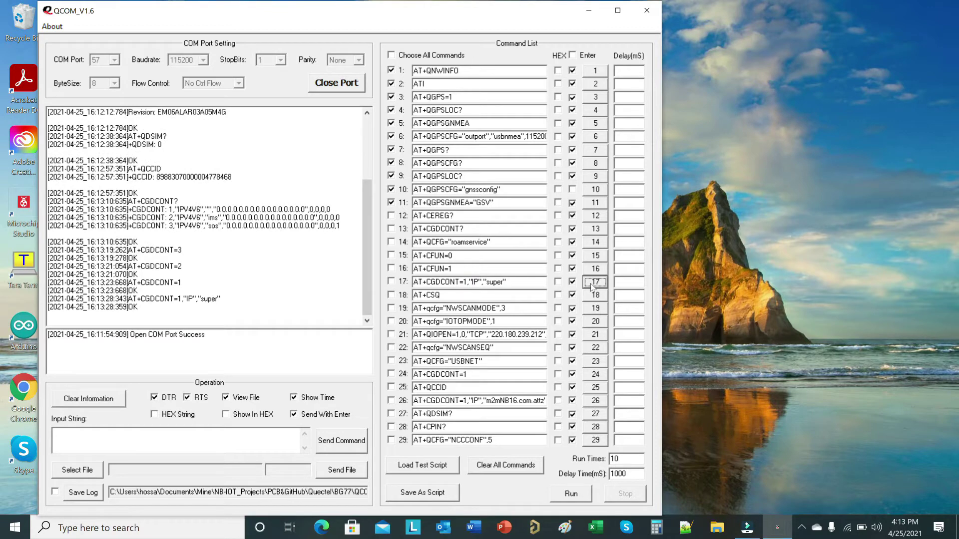
left_click(595, 229)
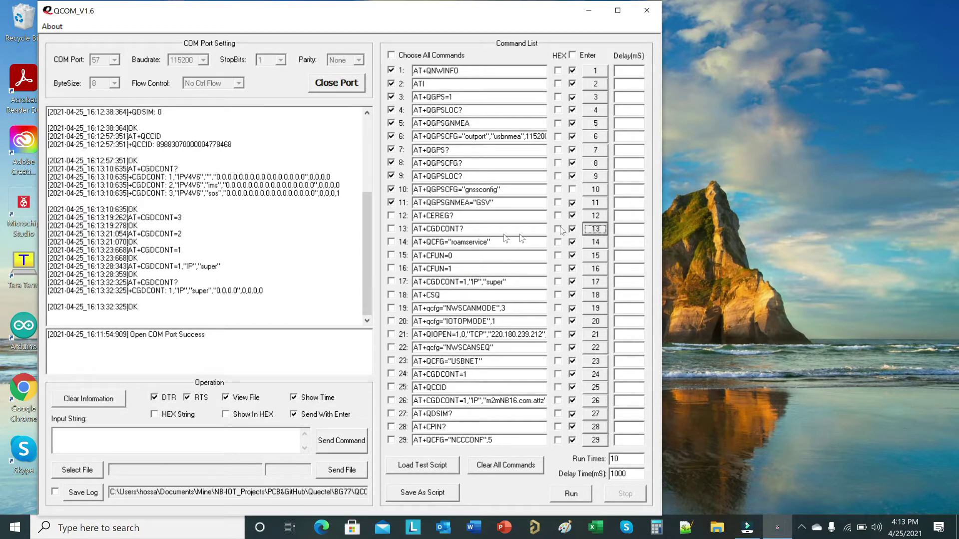
Send AT+CEREG? to query the network registration status and highlight the response
left_click(597, 218)
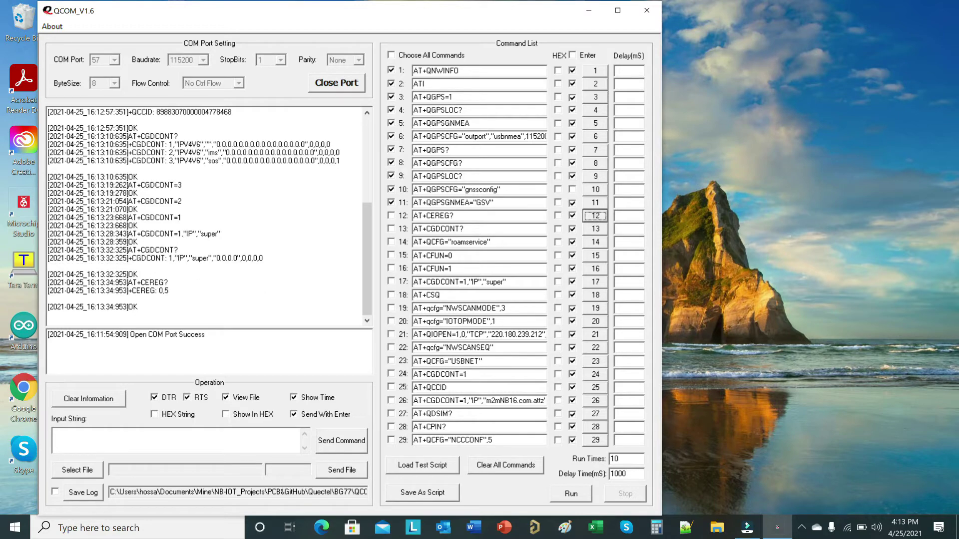
left_click_drag(169, 290, 132, 291)
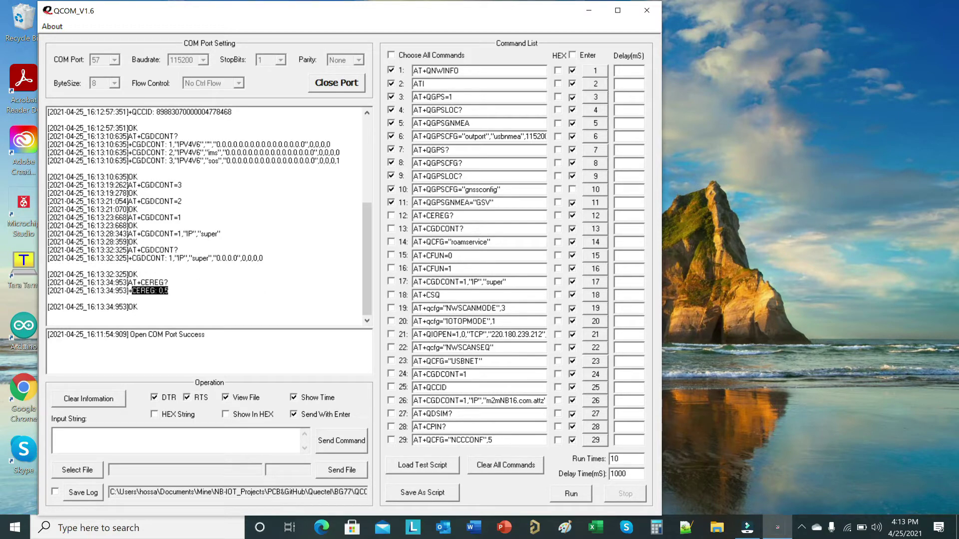
left_click(169, 291)
Change command 27 to AT+QDSIM=1 and send it to switch to the second SIM slot
double_click(448, 414)
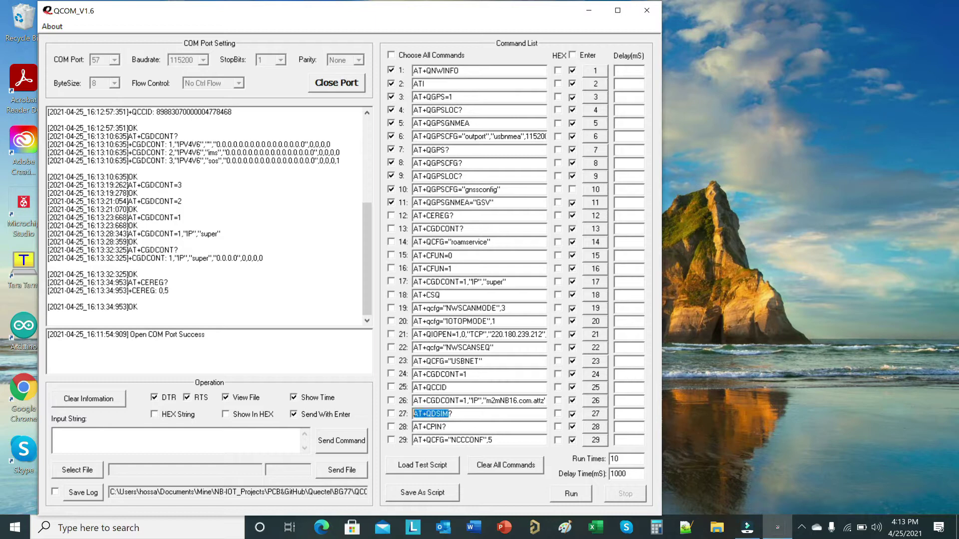
left_click(449, 414)
key("BackSpace")
type("=1")
left_click(595, 414)
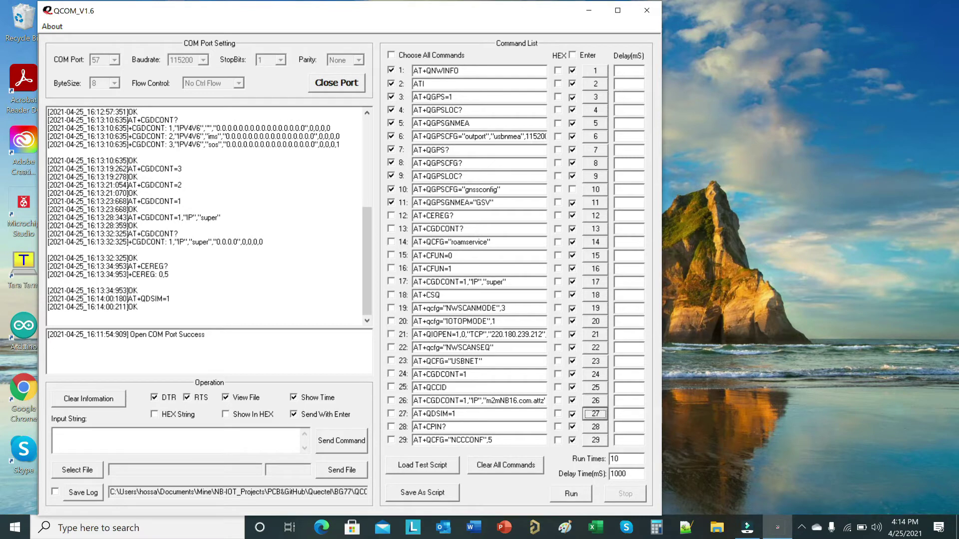
Change command 27 back to AT+QDSIM? and send it to query the active SIM slot
left_click(479, 414)
key("BackSpace")
key("BackSpace")
left_click(595, 416)
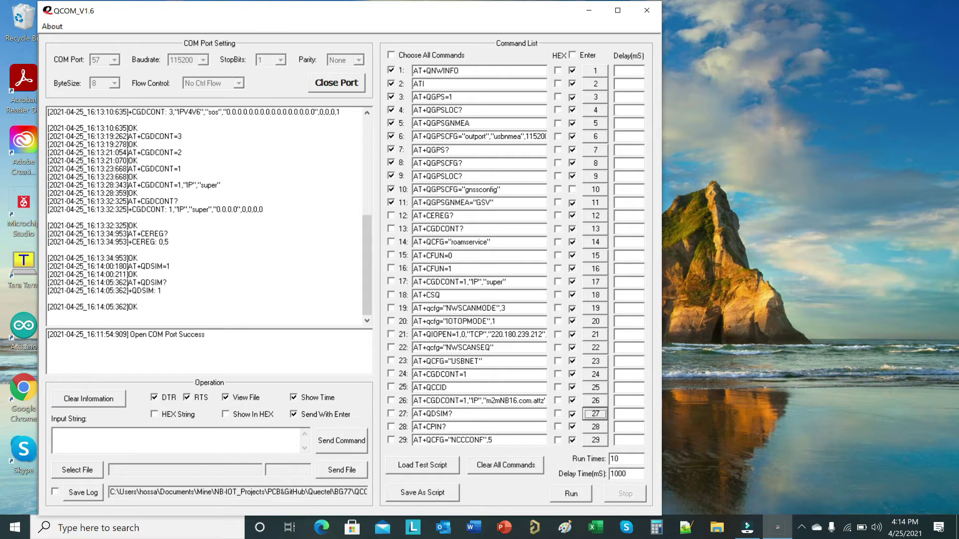
Send AT+QCCID again after the SIM slot switch and highlight the returned ICCID
left_click_drag(447, 388, 414, 387)
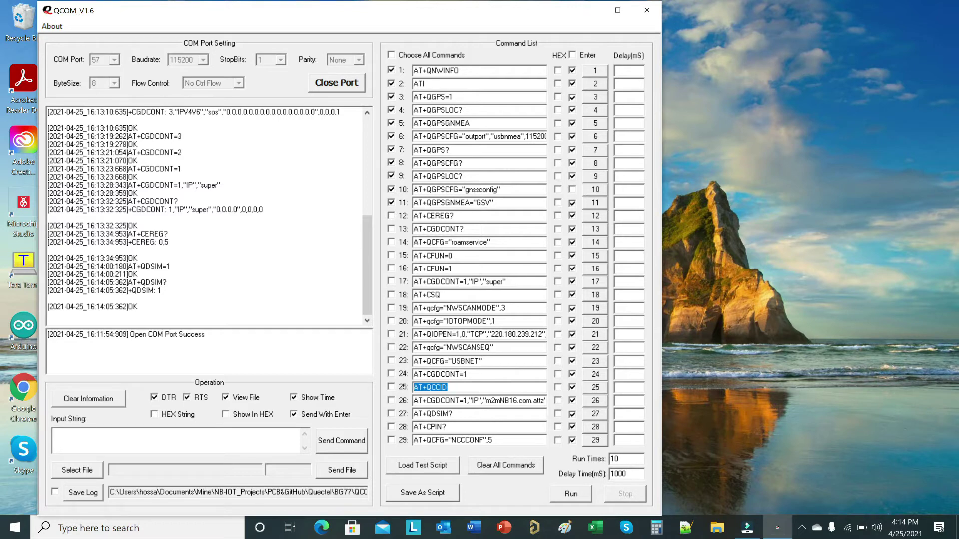
left_click(594, 387)
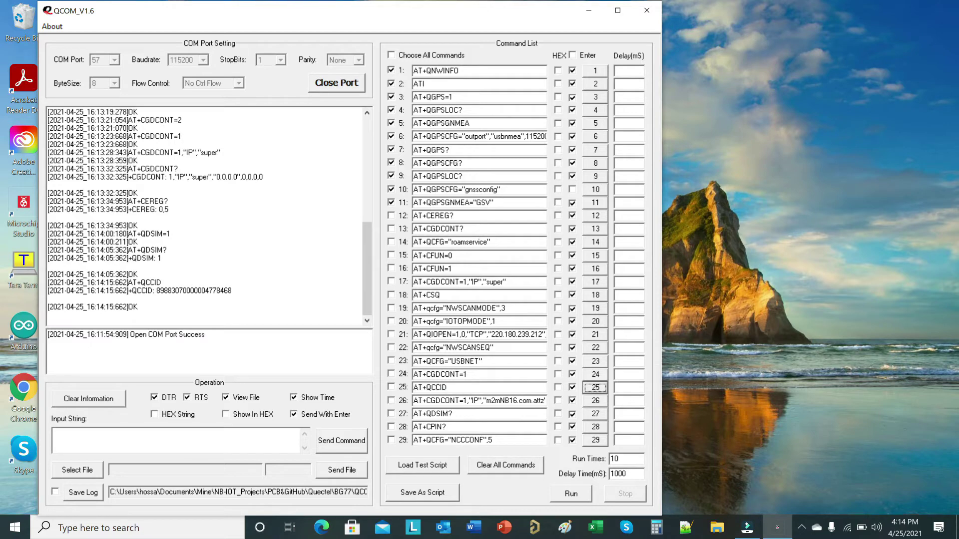
left_click_drag(232, 291, 156, 291)
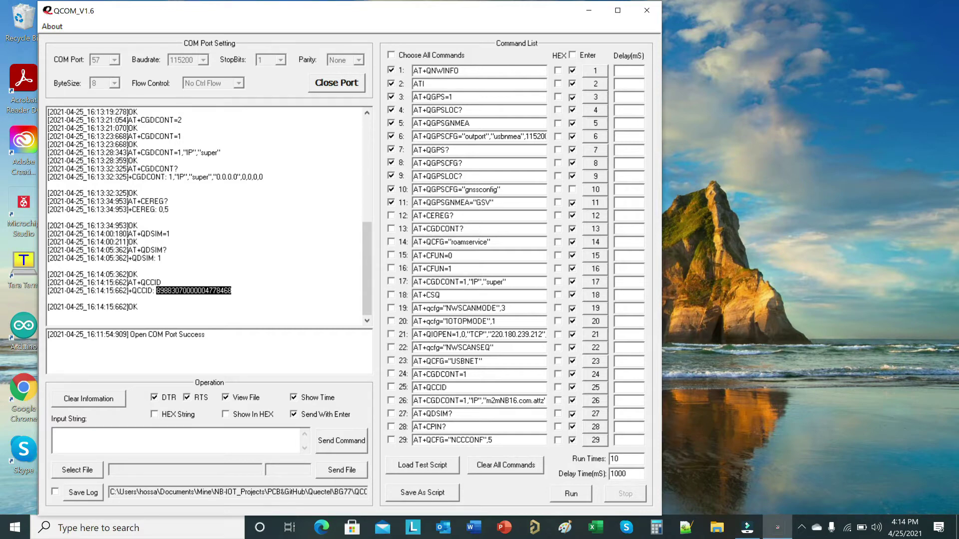
Send AT+CGDCONT=1,"IP","m2mNB16.com.attz" to set the second SIM's APN, then query it with AT+CGDCONT?
left_click(451, 400)
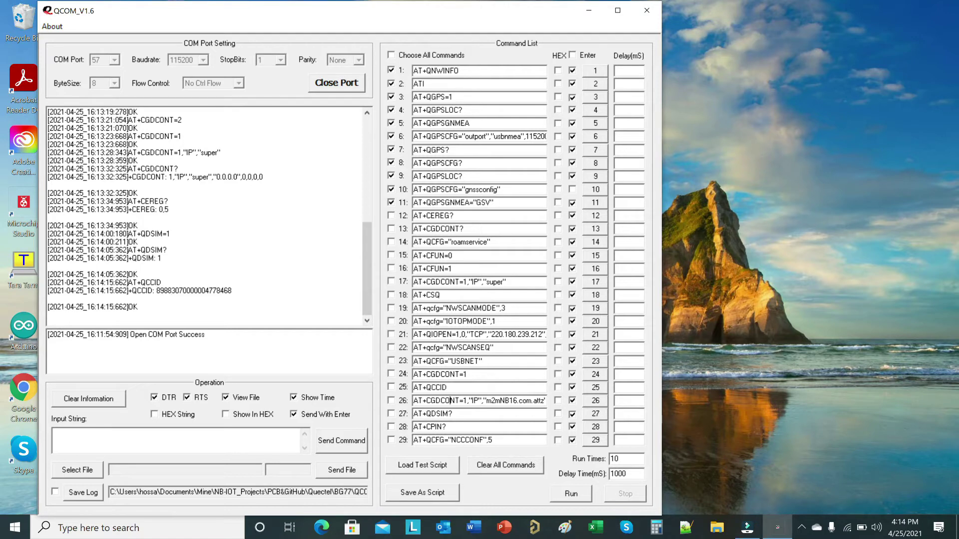
double_click(517, 400)
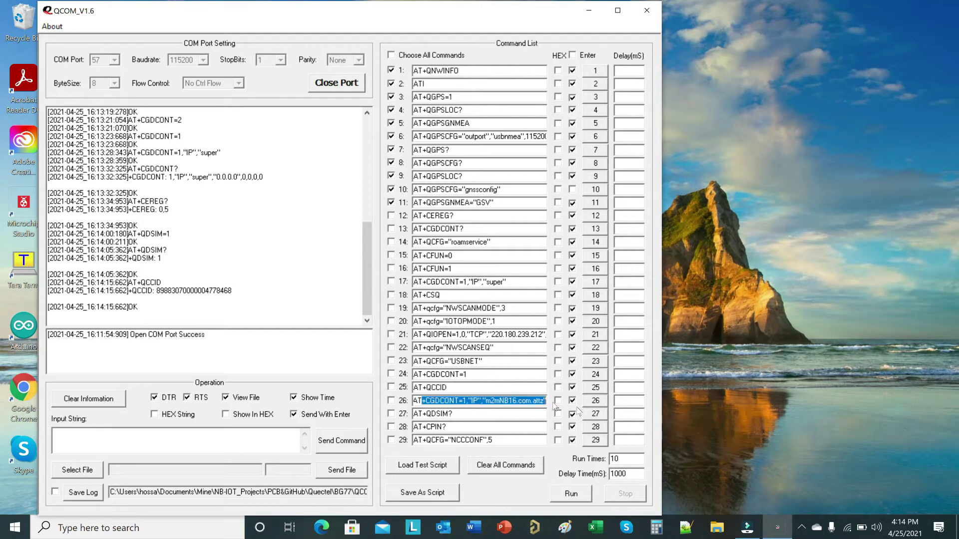
left_click(596, 400)
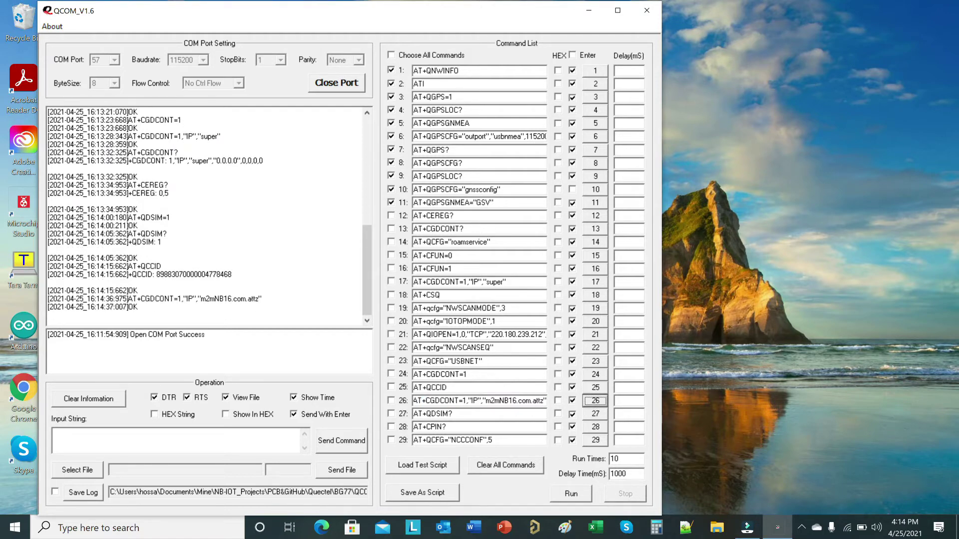
left_click_drag(259, 299, 189, 298)
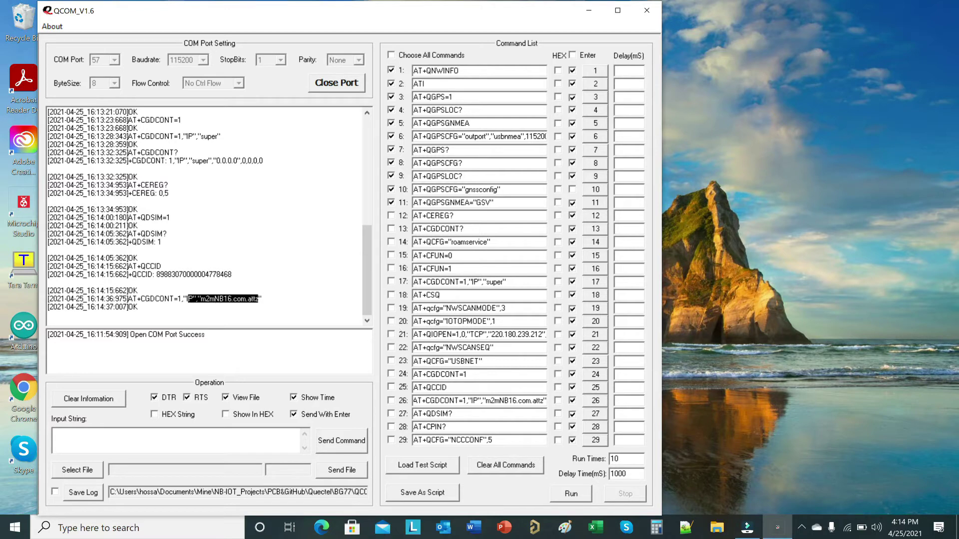
left_click(589, 229)
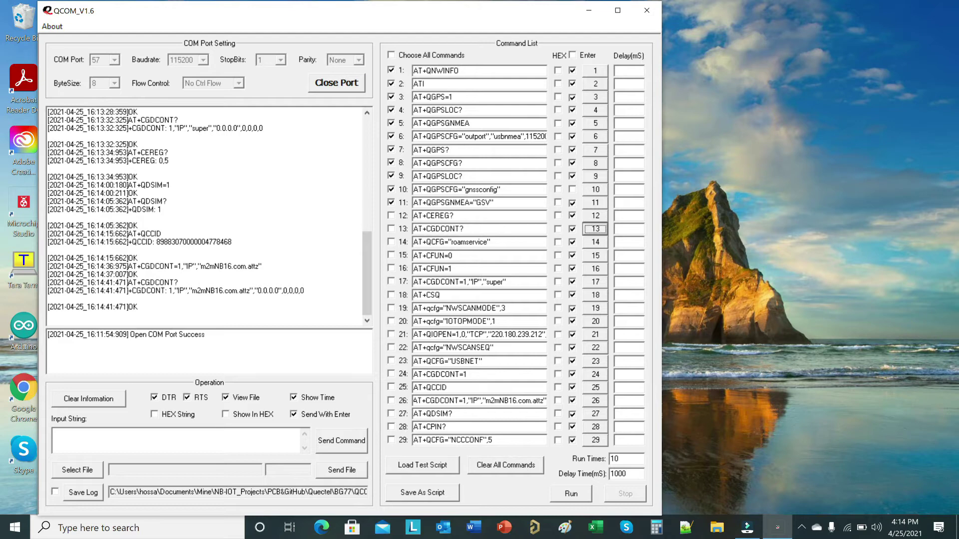
Change command 16 to AT+CFUN=1,1, then send AT+CFUN=0 followed by AT+CFUN=1,1 to restart the module
left_click(452, 268)
type(",1")
left_click_drag(452, 255, 414, 255)
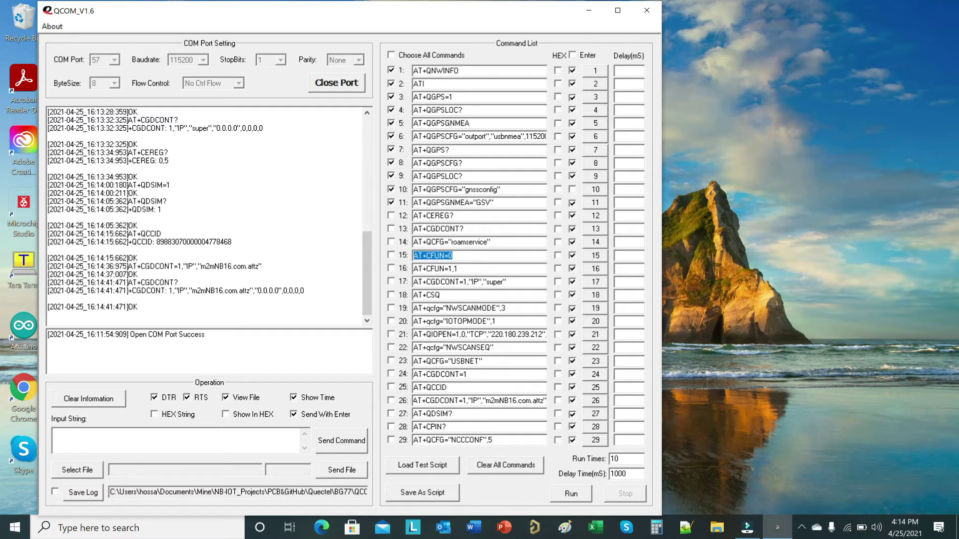
left_click(595, 256)
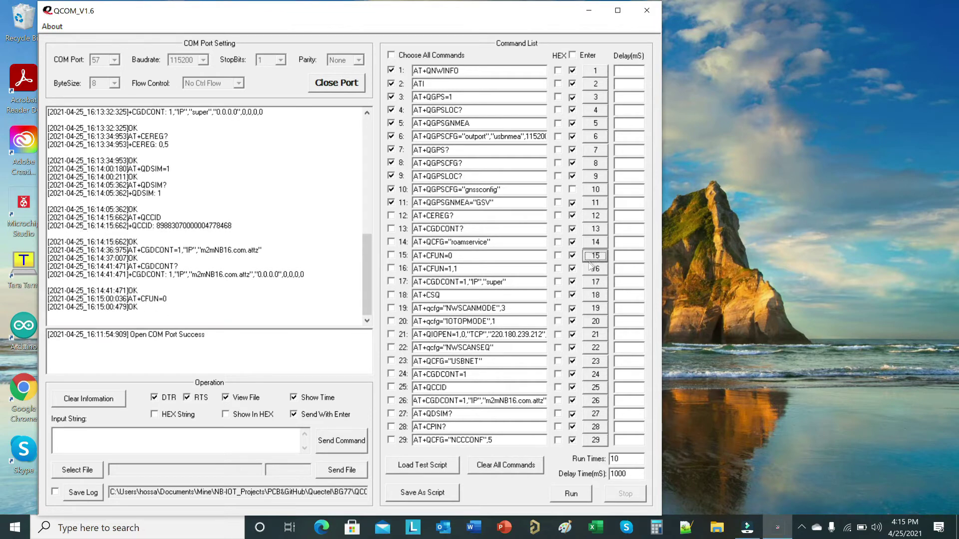
left_click(595, 270)
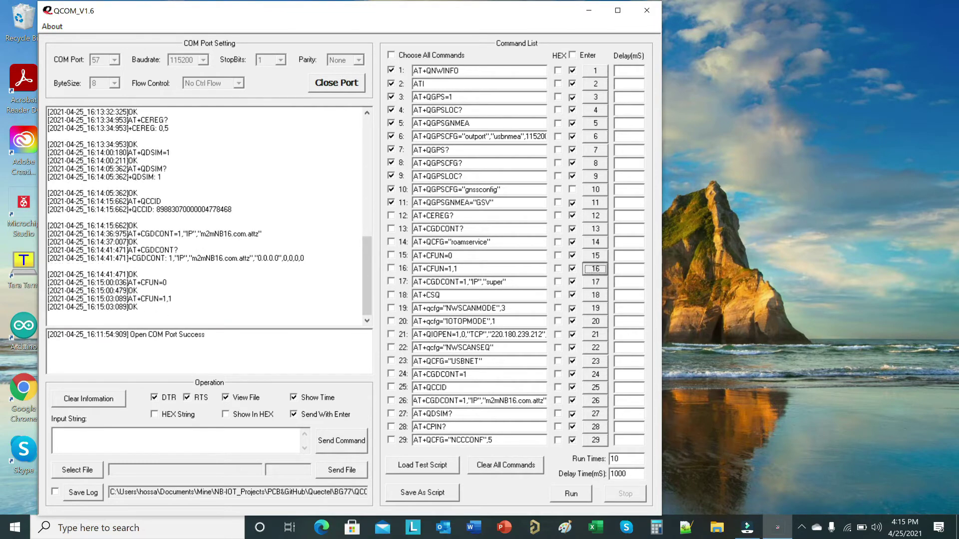
left_click_drag(138, 307, 166, 283)
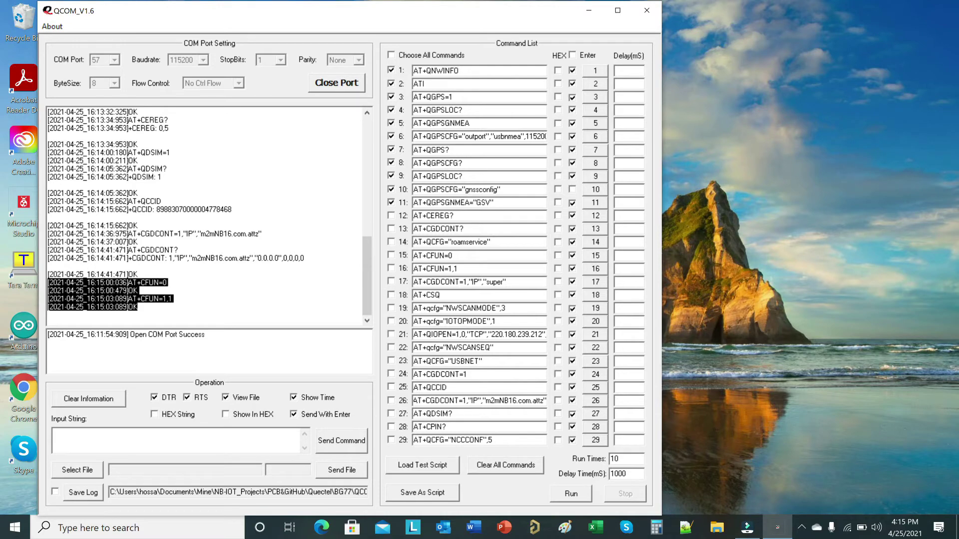
left_click(166, 283)
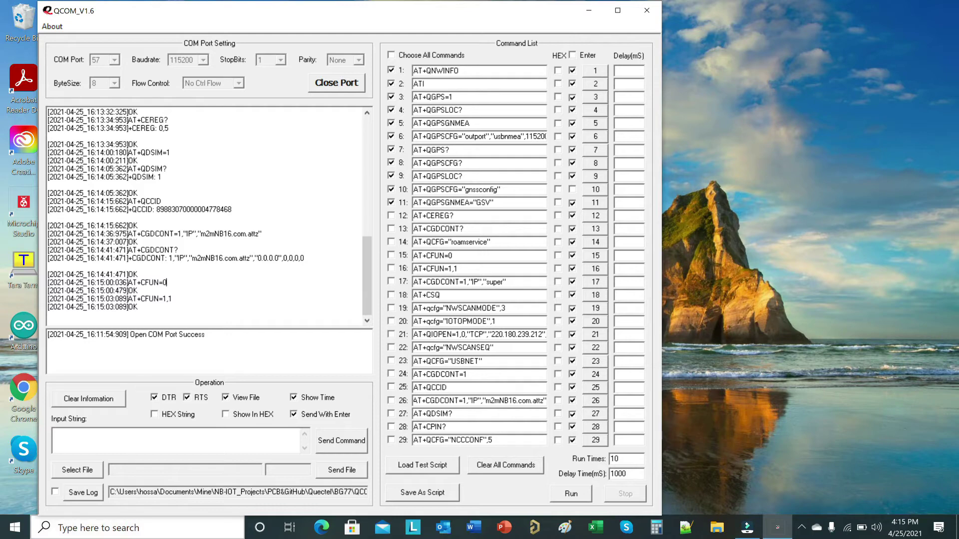
Open Device Manager beside the terminal, expand Ports (COM & LPT) to check the Quectel ports, then close it
left_click(125, 527)
type("device")
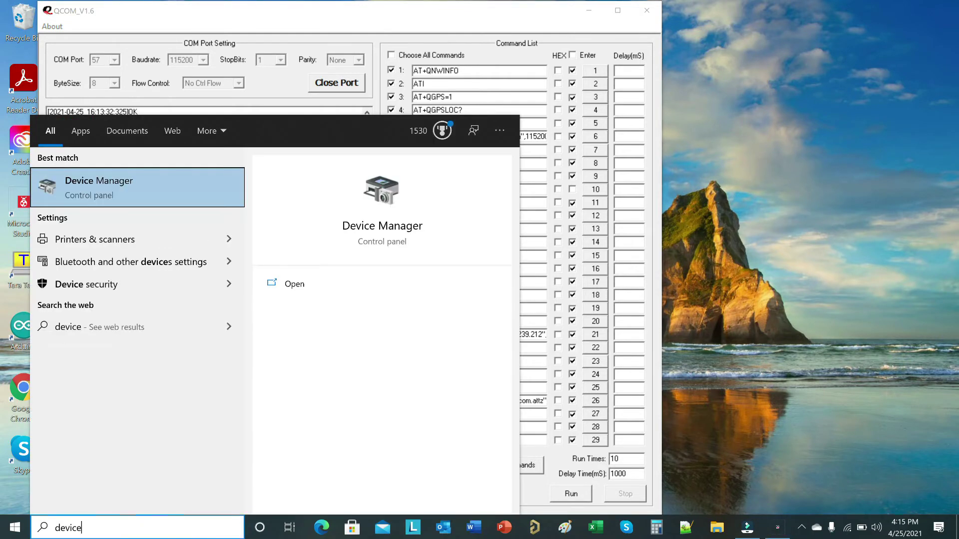
key("Return")
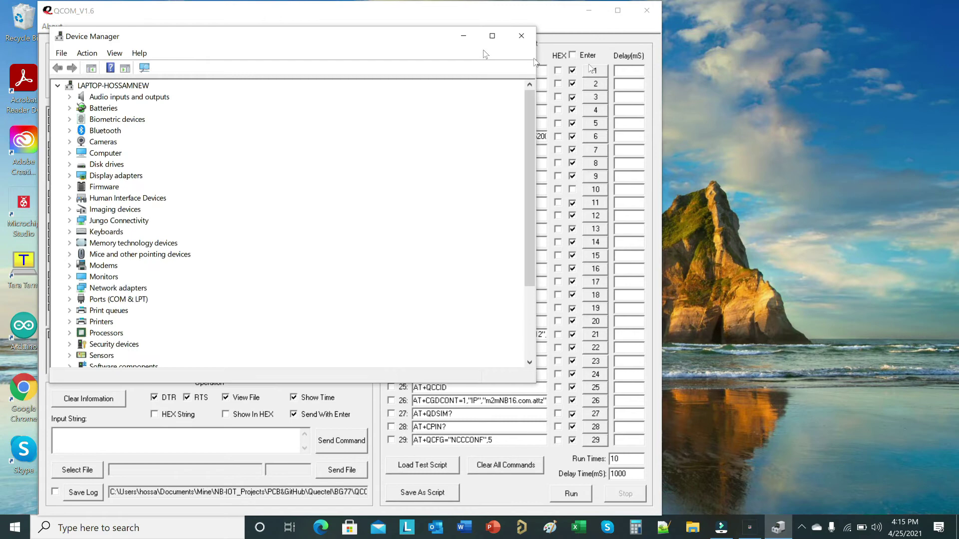
left_click_drag(482, 53, 658, 61)
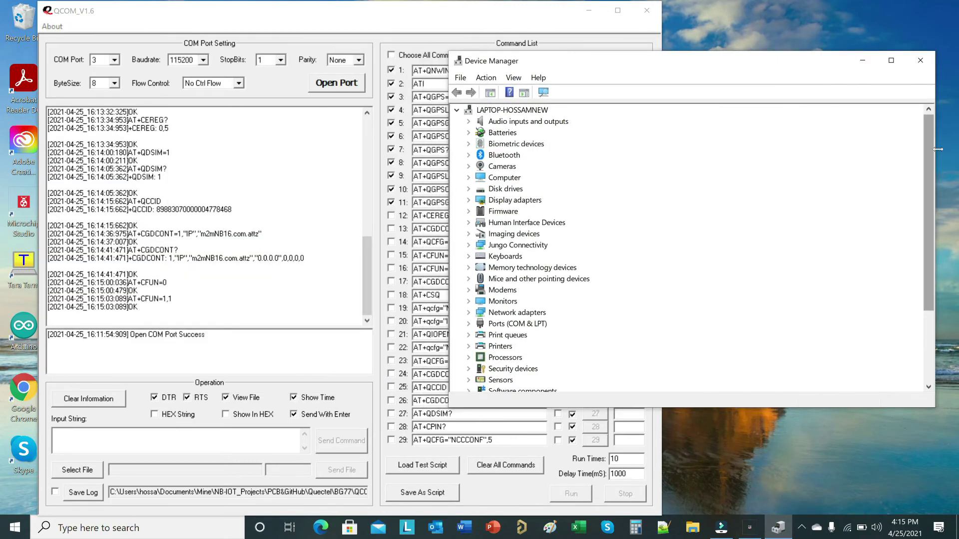
left_click_drag(938, 149, 631, 150)
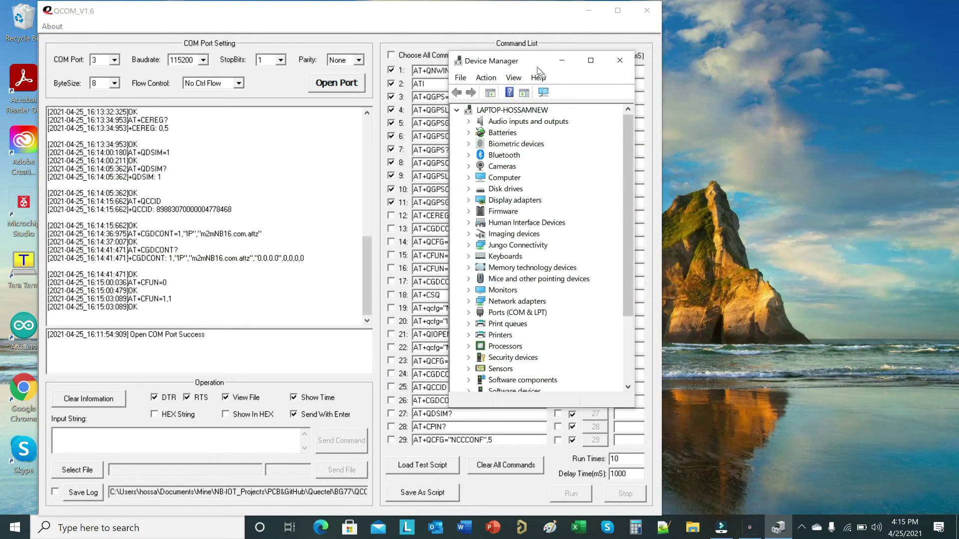
left_click_drag(537, 68, 799, 63)
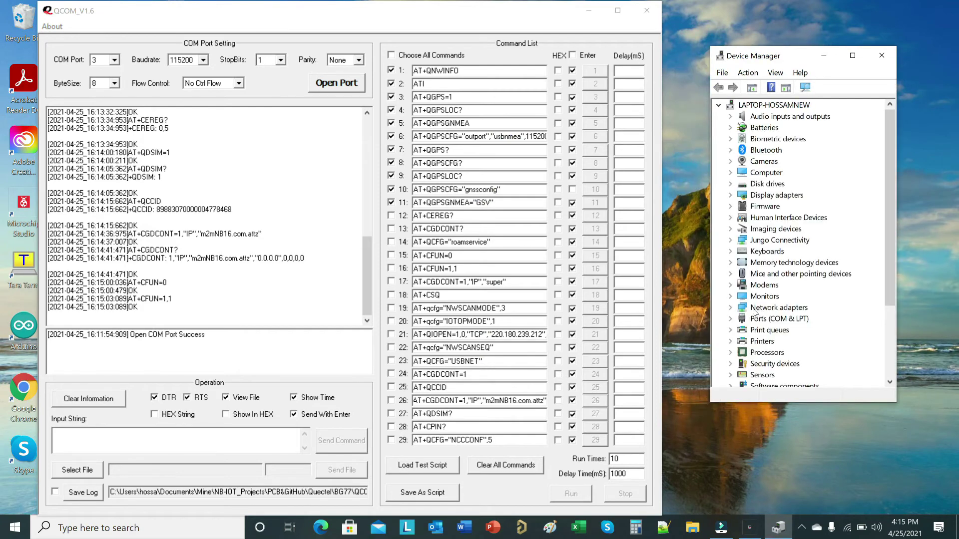
left_click(730, 319)
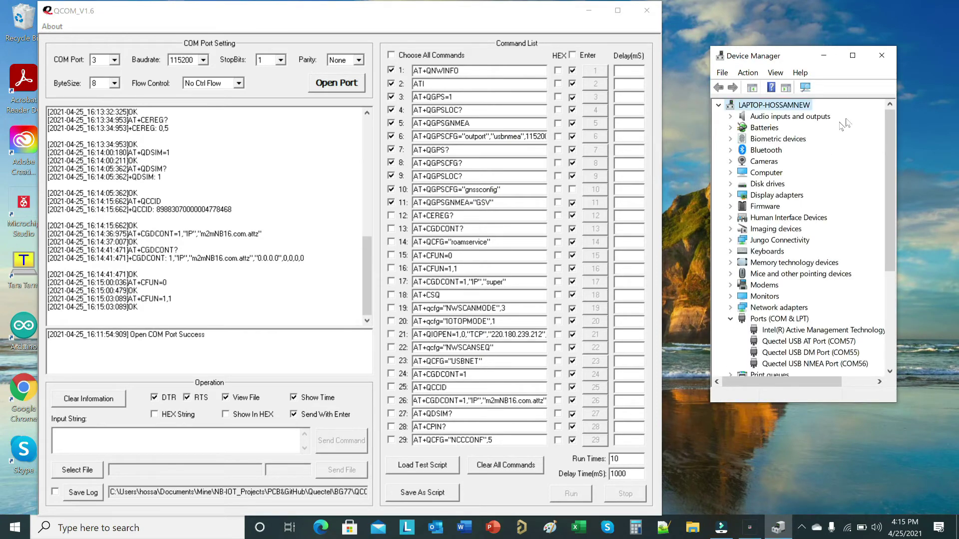
left_click(881, 56)
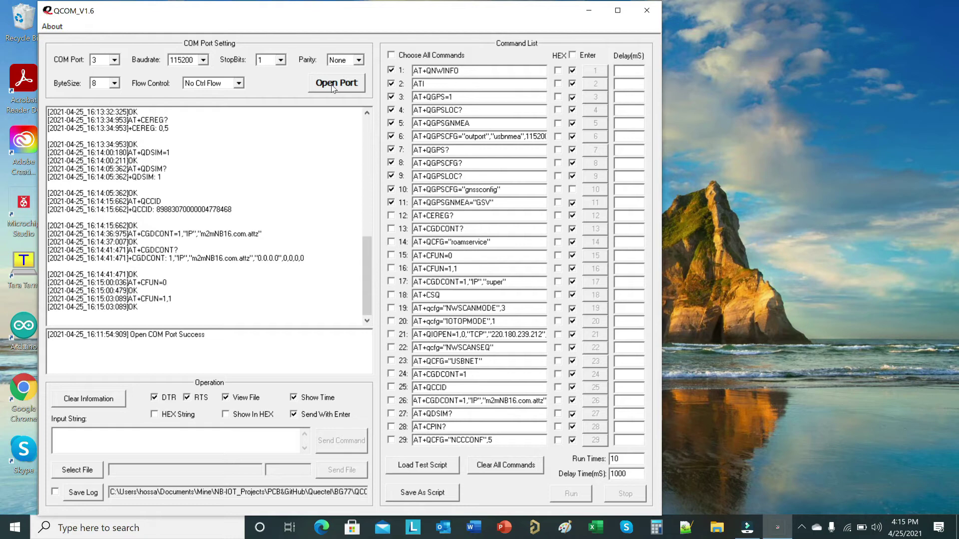
Set the COM port to 57 and reopen the serial connection
left_click(116, 61)
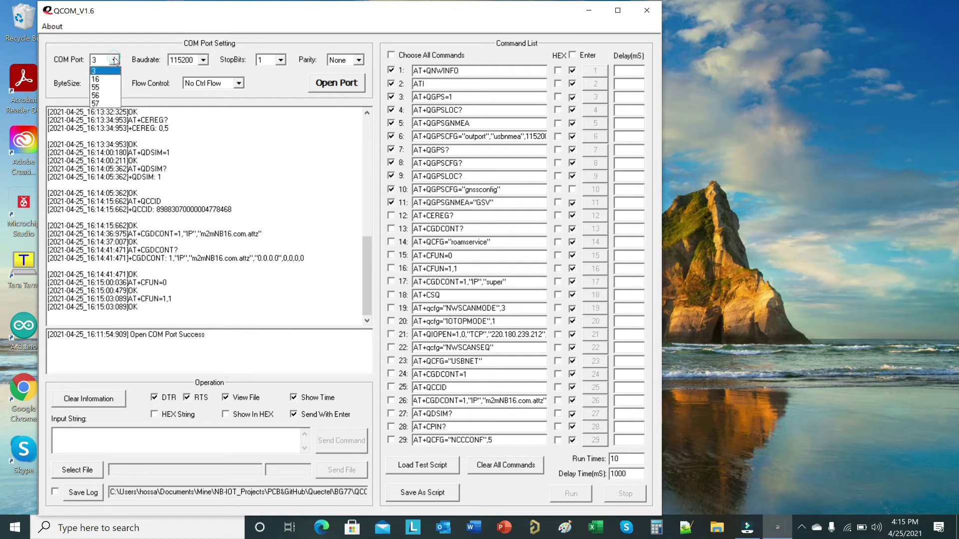
left_click(108, 99)
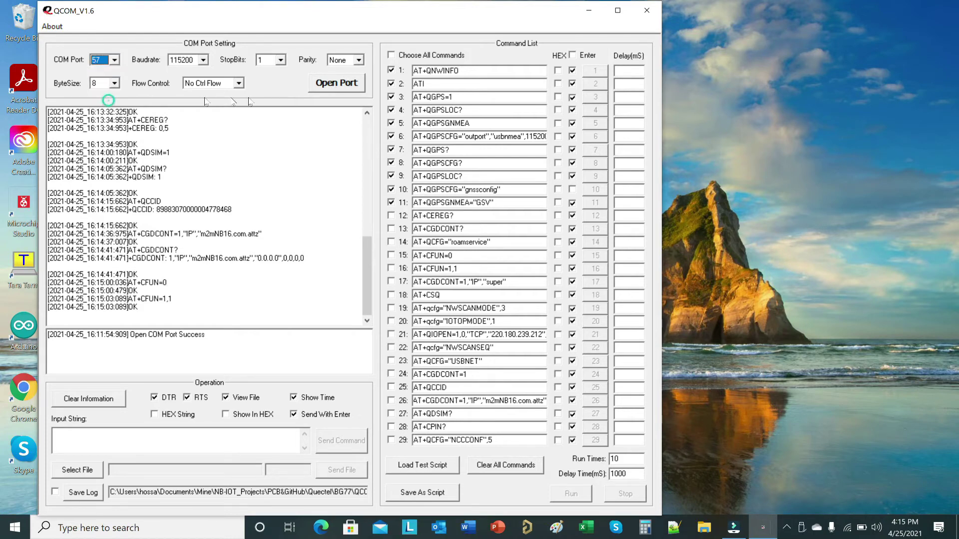
left_click(345, 88)
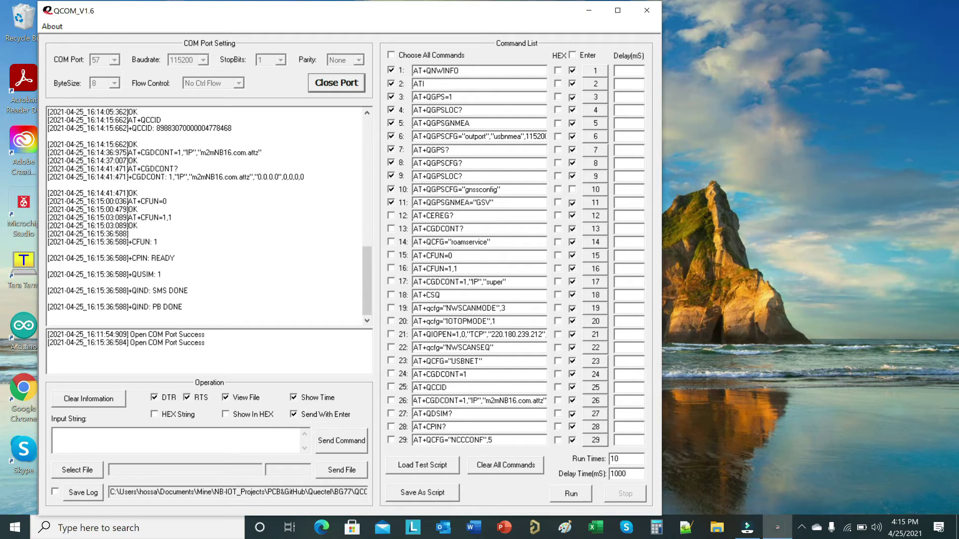
Send ATI and AT+QCCID after the restart and highlight the returned ICCID
left_click(595, 84)
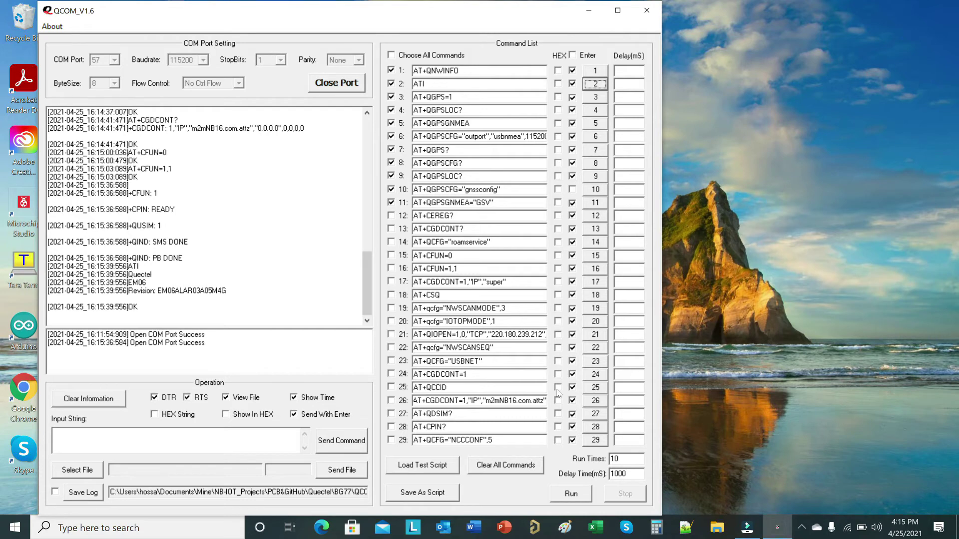
left_click(594, 388)
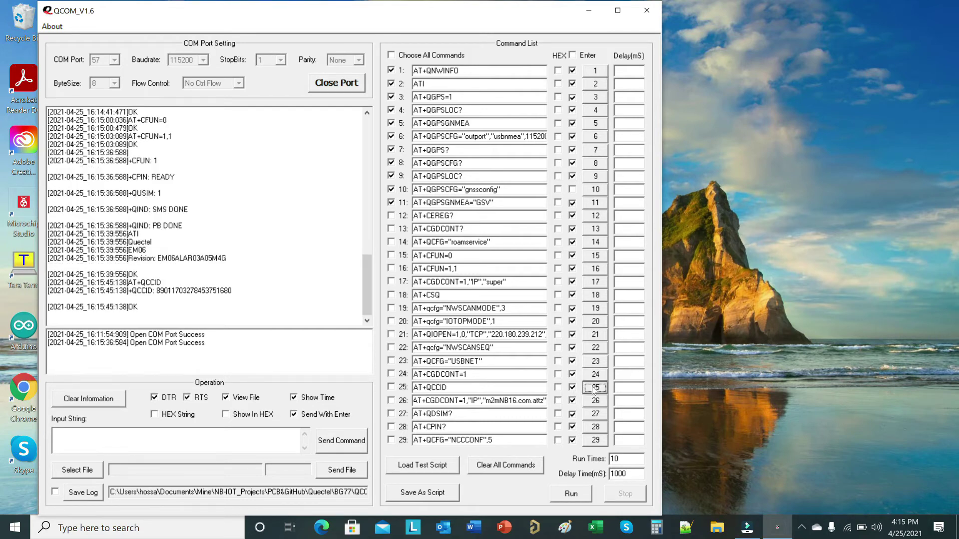
left_click_drag(231, 291, 156, 292)
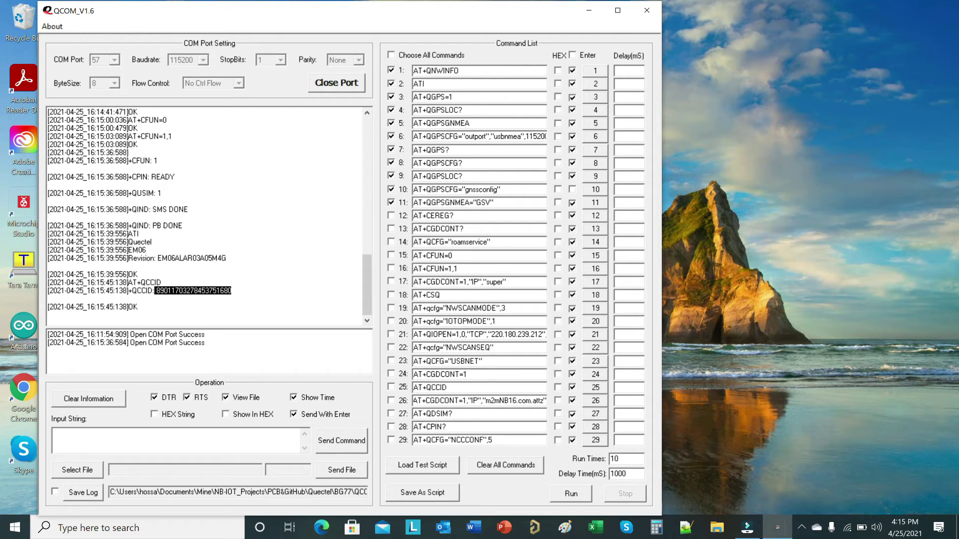
left_click_drag(232, 292, 171, 292)
left_click(224, 290)
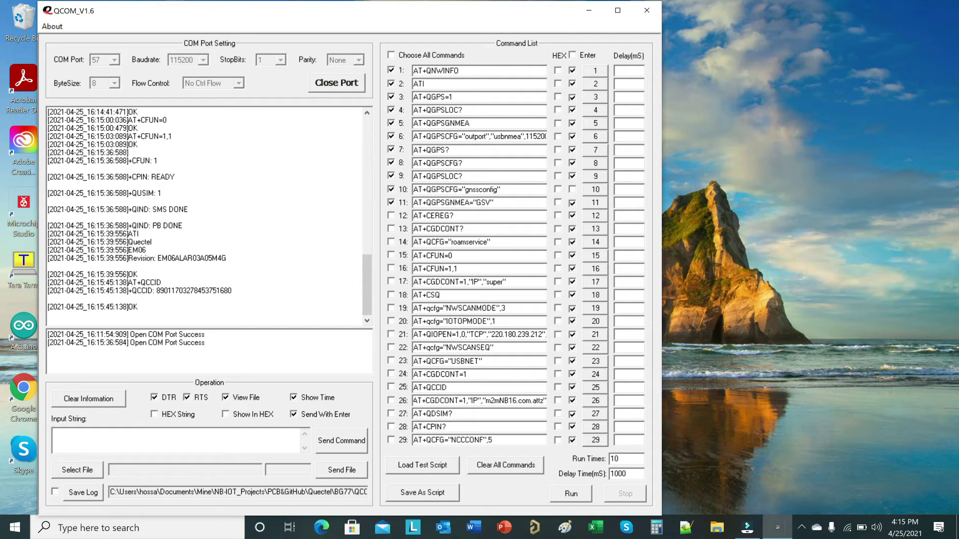
Highlight the ICCID returned before the restart in the log to compare it with the latest one
left_click_drag(368, 282, 367, 231)
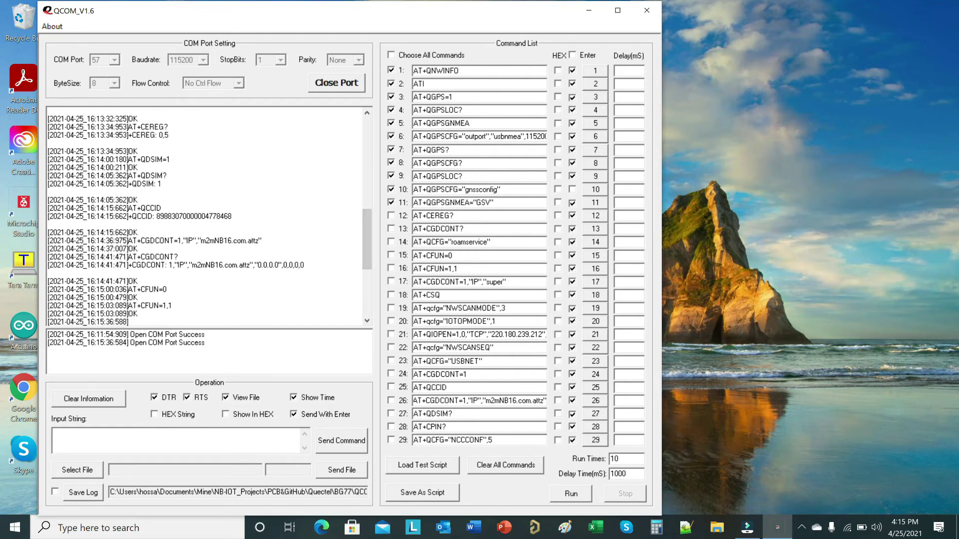
double_click(195, 216)
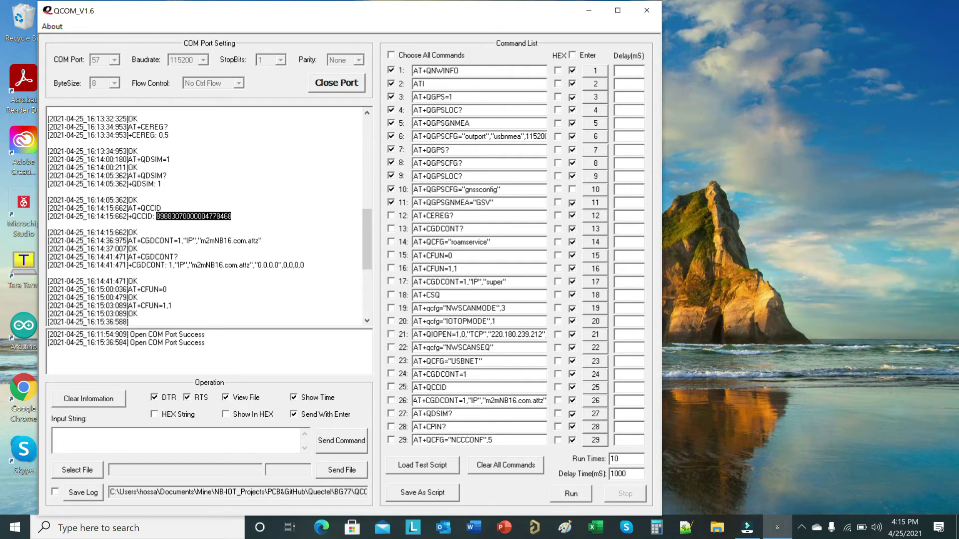
left_click_drag(180, 245, 376, 296)
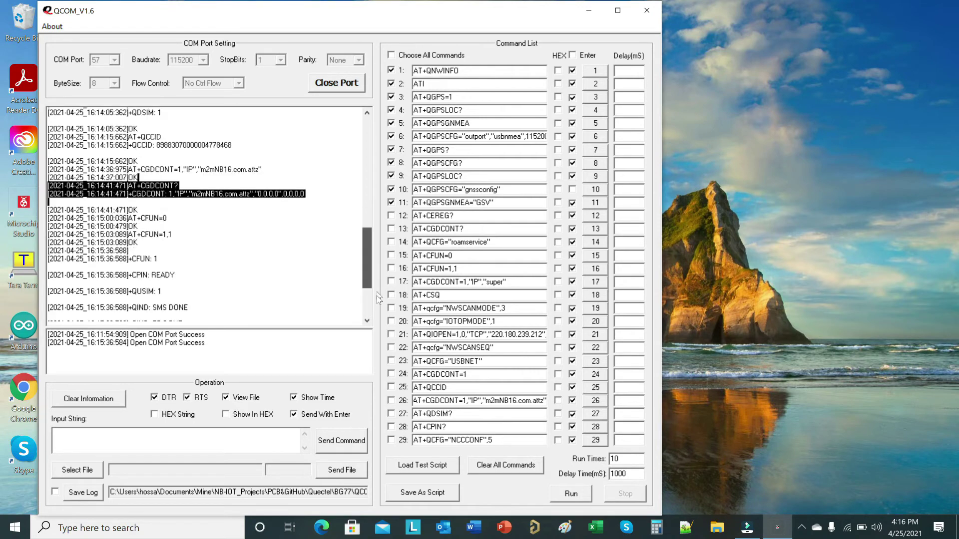
left_click(48, 110)
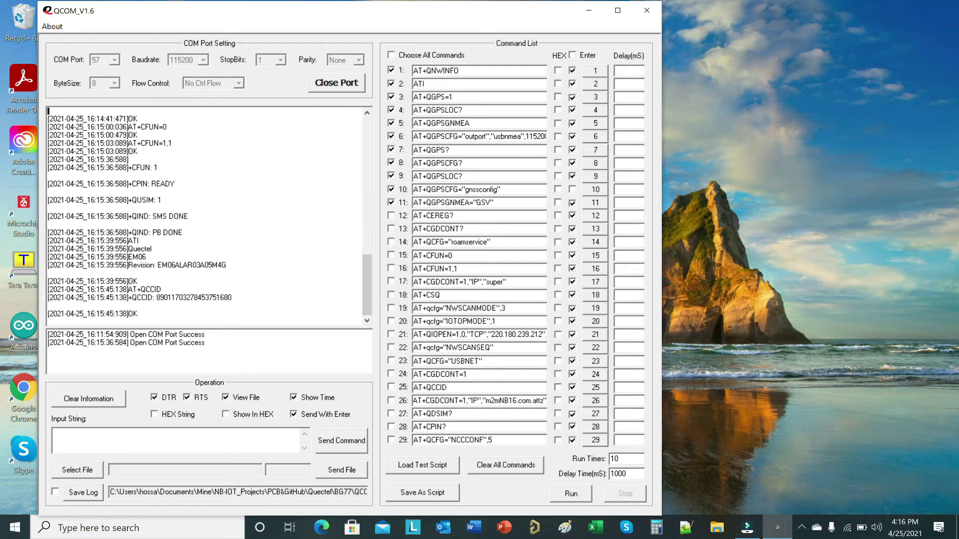
Send AT+CEREG? twice to query network registration, then AT+CGDCONT? to list the PDP contexts
left_click(595, 216)
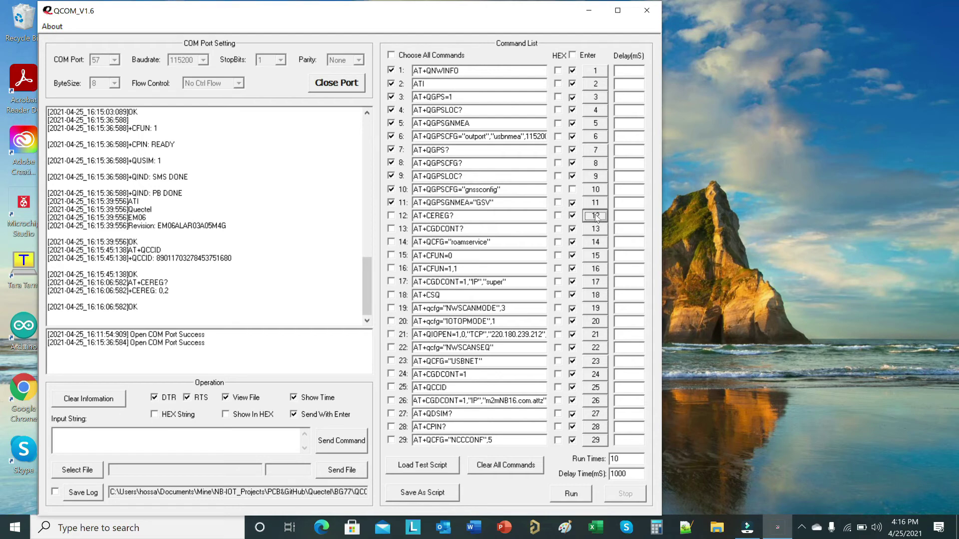
left_click(595, 216)
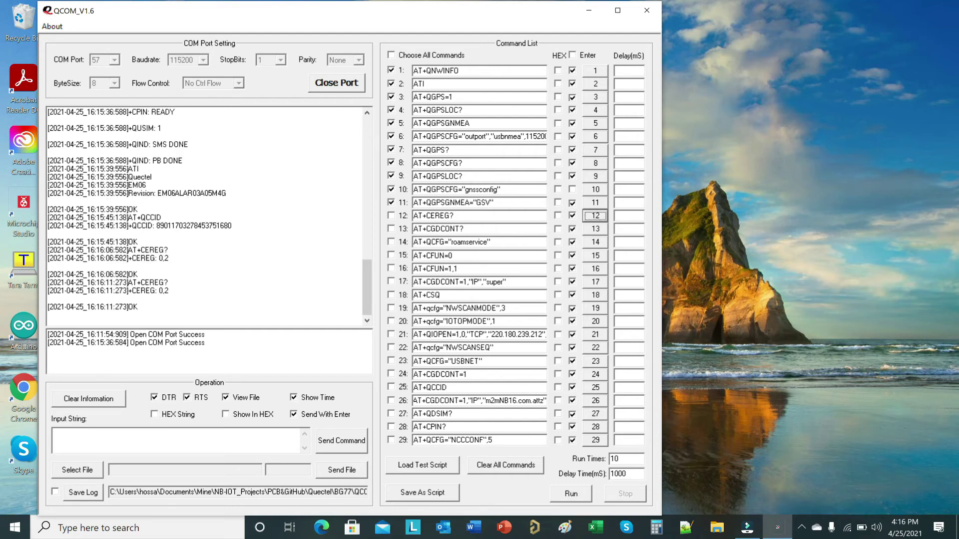
left_click(594, 230)
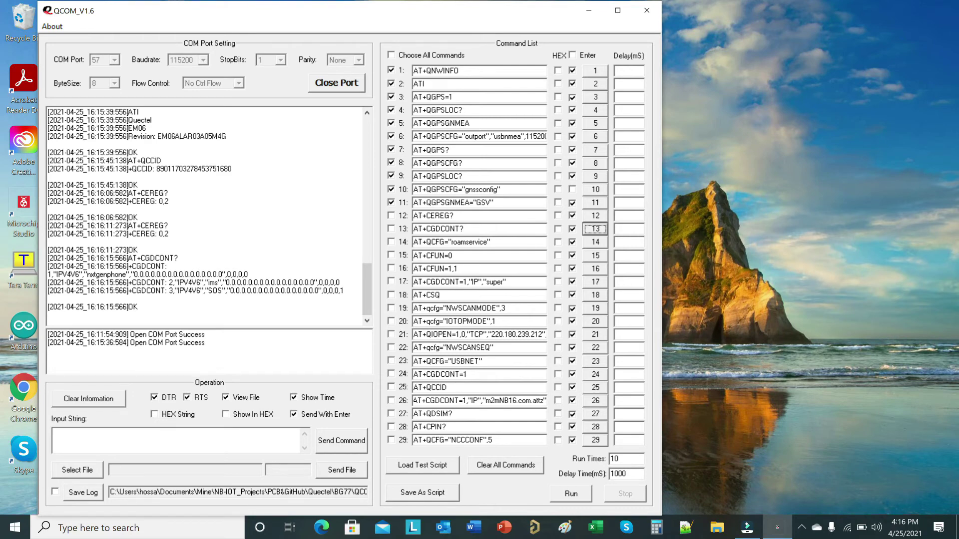
Delete PDP contexts 2 and 3 by editing command 24 to AT+CGDCONT=2, then AT+CGDCONT=3, sending each one
double_click(465, 374)
type("2")
left_click(594, 374)
double_click(464, 374)
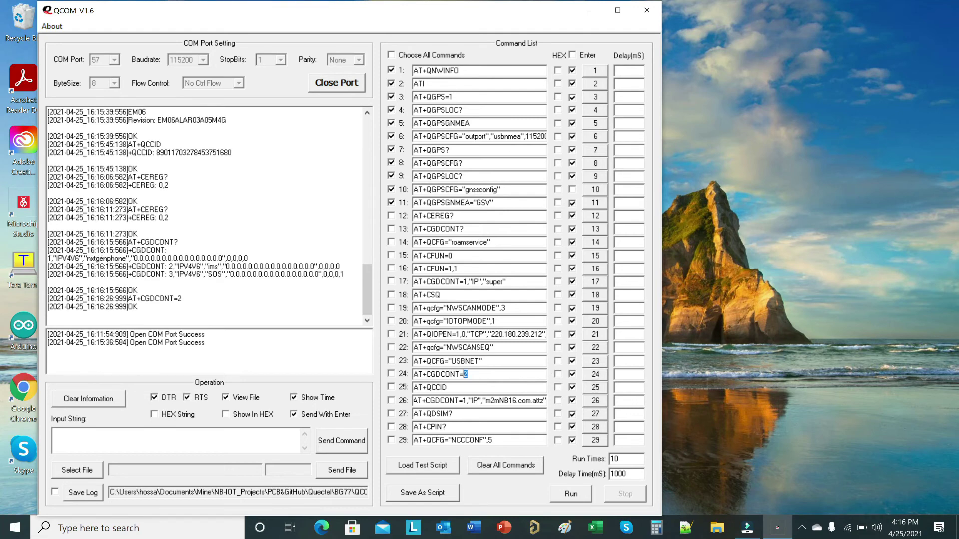
type("3")
left_click(595, 375)
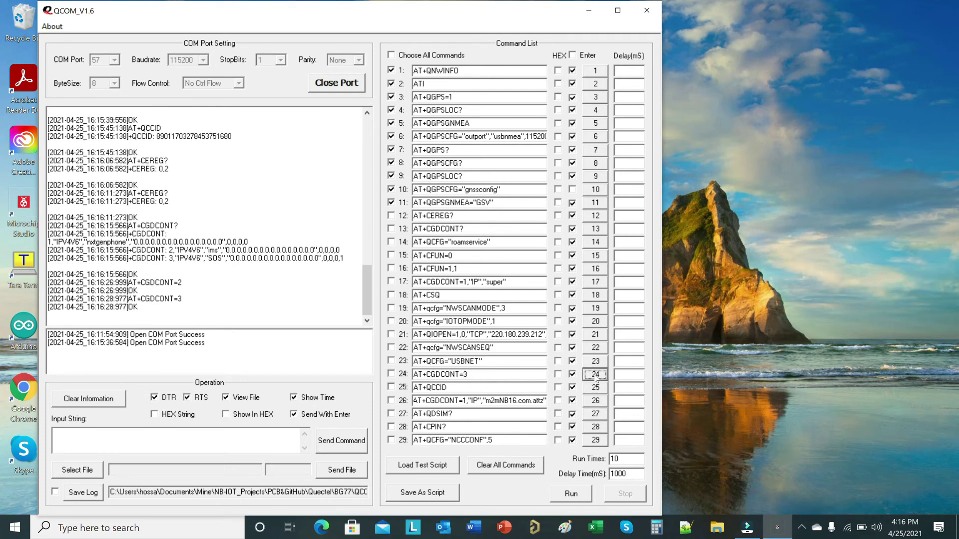
Send AT+CGDCONT=1,"IP","m2mNB16.com.attz" again to set the APN of PDP context 1
double_click(519, 401)
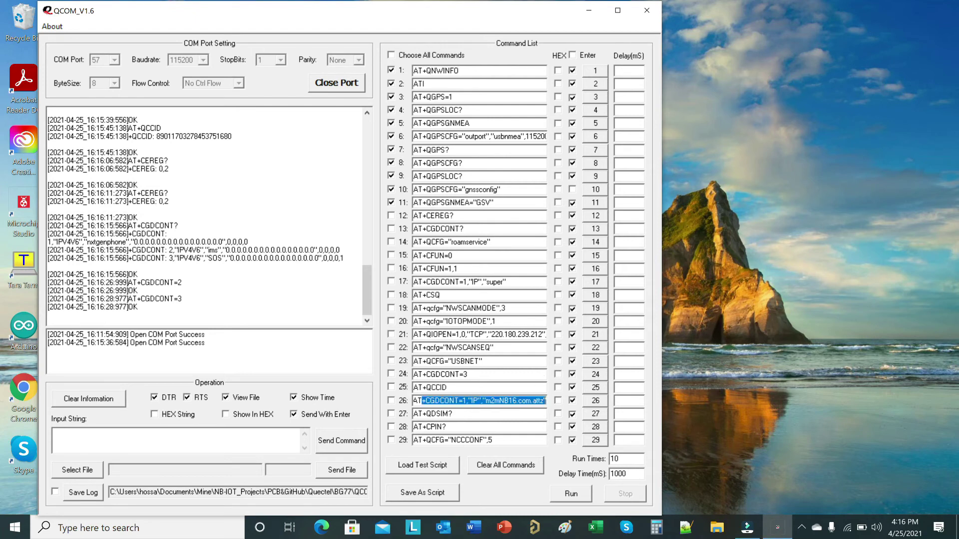
left_click(519, 401)
left_click(595, 402)
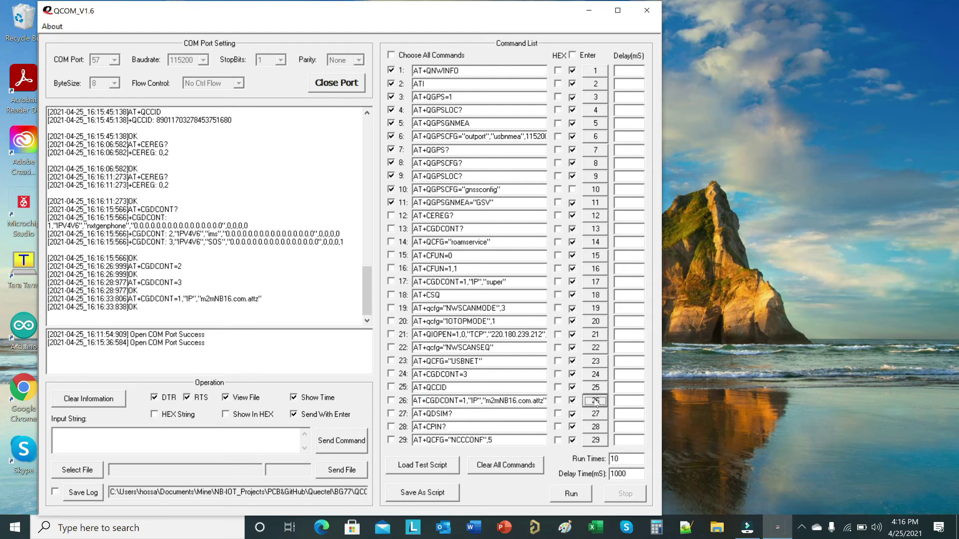
Send AT+CGDCONT? to verify the PDP context's APN and AT+CEREG? to query network registration
left_click(595, 229)
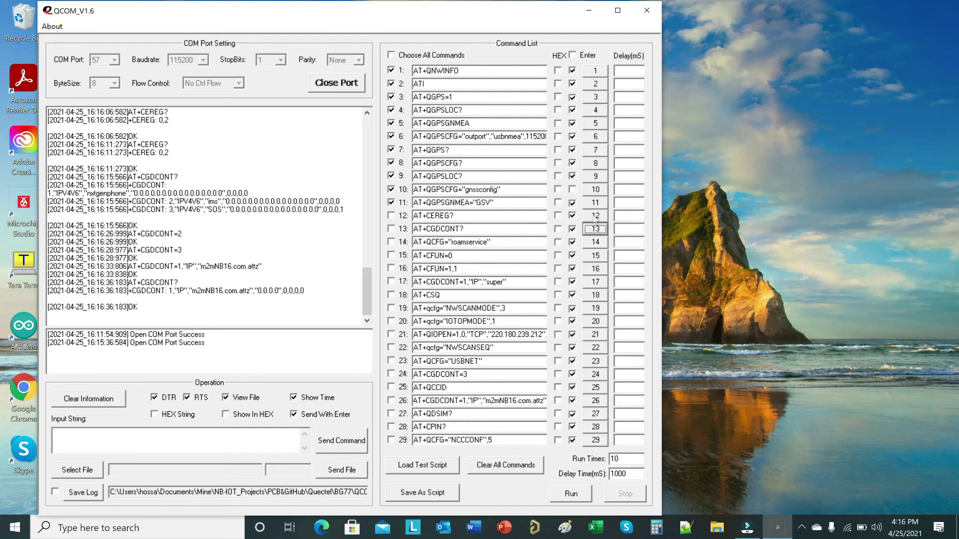
left_click(595, 216)
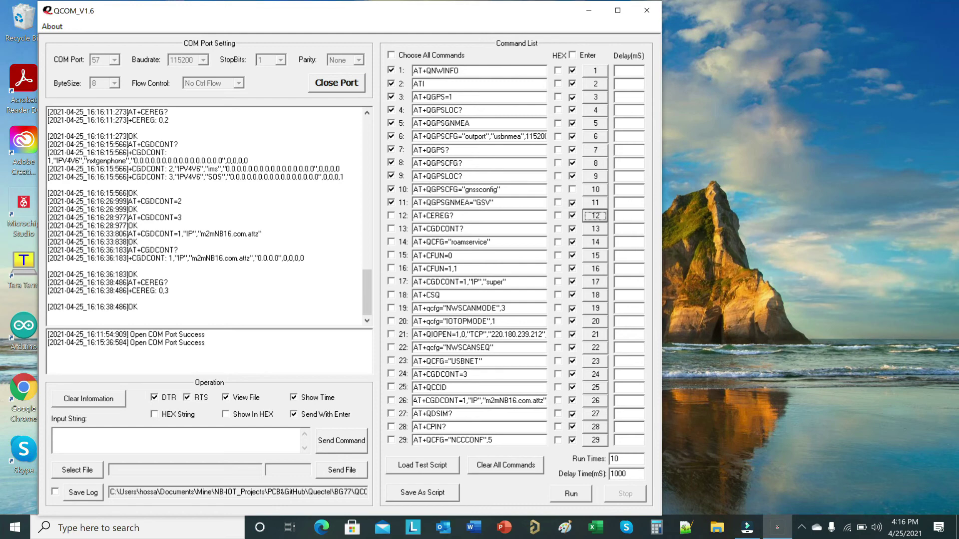
Change command 16 to AT+CFUN=1 and cycle the module's radio by sending AT+CFUN=0 followed by AT+CFUN=1
left_click(466, 268)
key("BackSpace")
key("BackSpace")
left_click(594, 257)
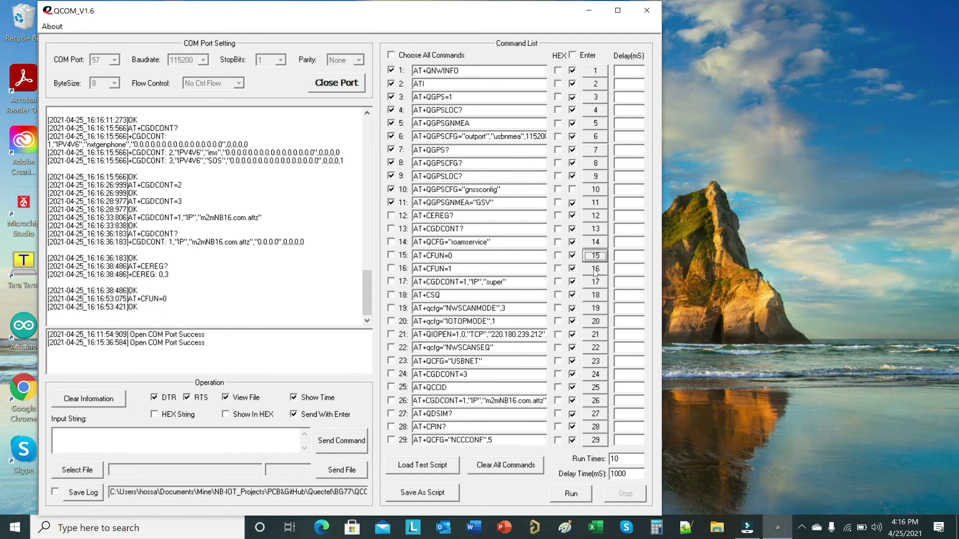
left_click(595, 270)
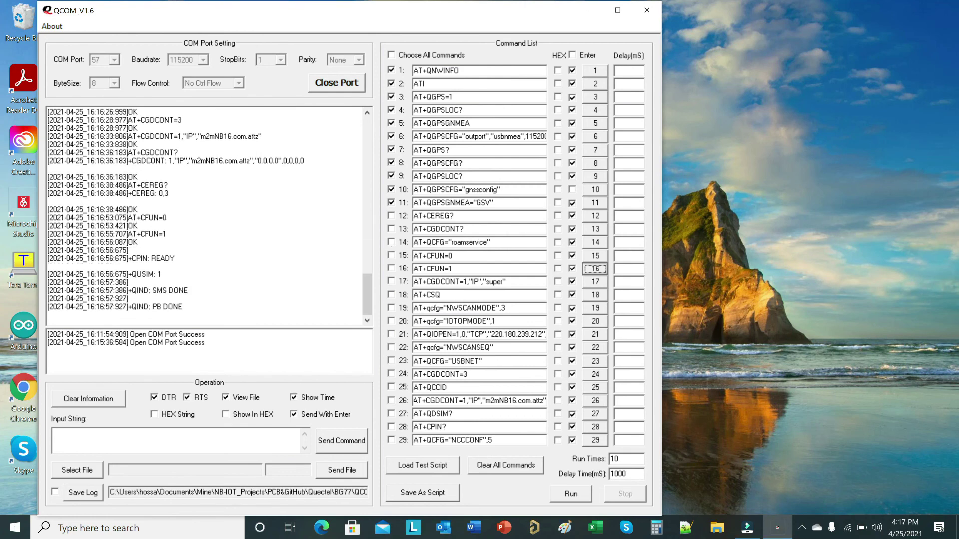
Send AT+CEREG? to recheck network registration and place the cursor at the returned status in the log
left_click(594, 216)
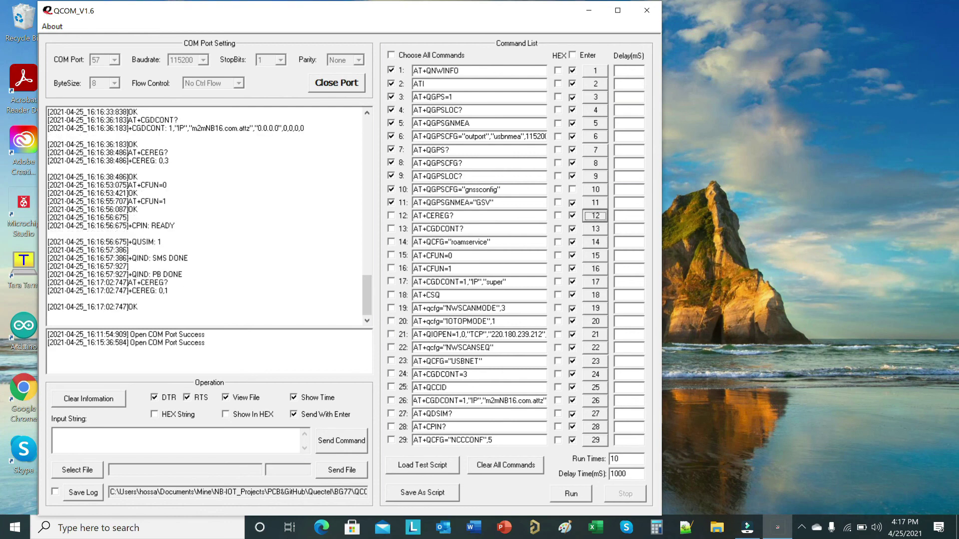
mouse_move(169, 290)
left_mouse_down()
mouse_move(127, 291)
mouse_move(170, 291)
left_mouse_up()
left_click(168, 290)
left_click(169, 291)
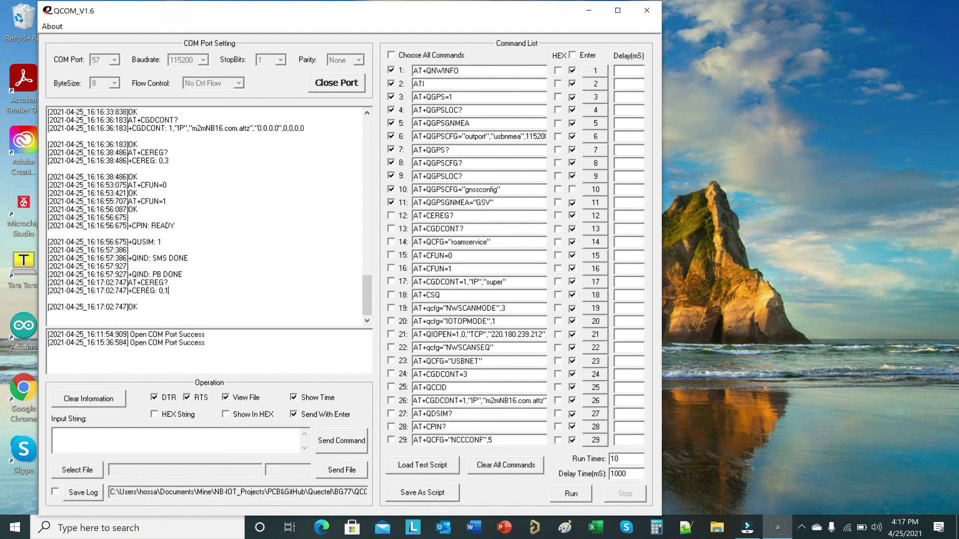